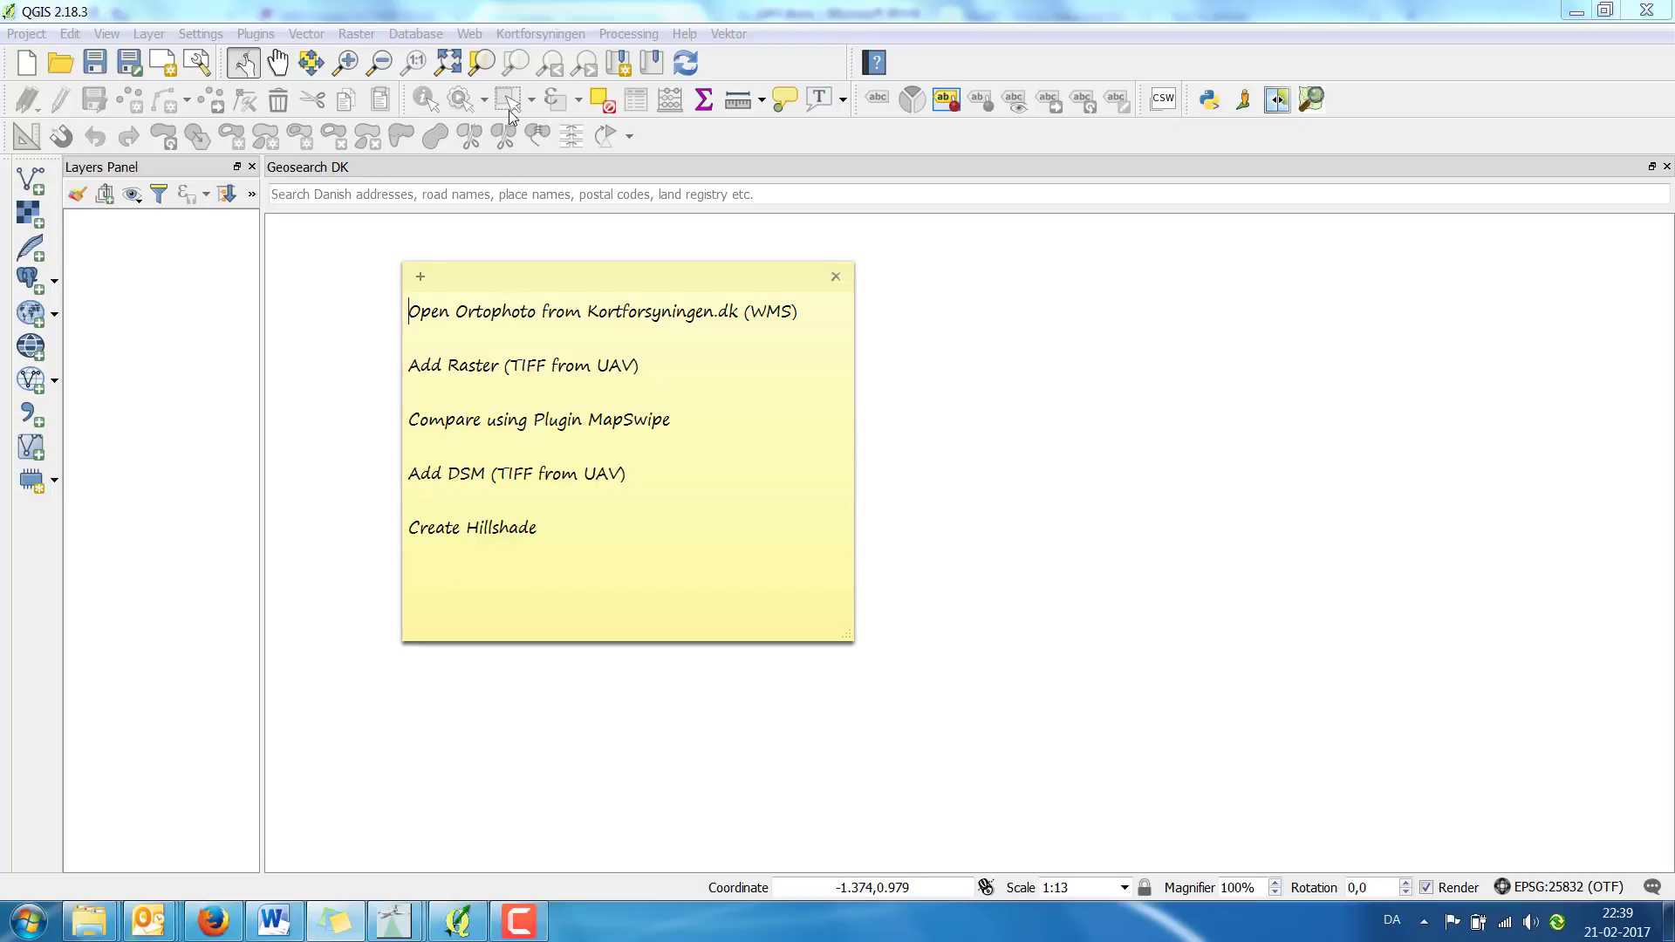
# Add the Kortforsyningen Nyeste Flyfoto 'Ortofoto forår' WMS layer covering Denmark
pyautogui.click(531, 35)
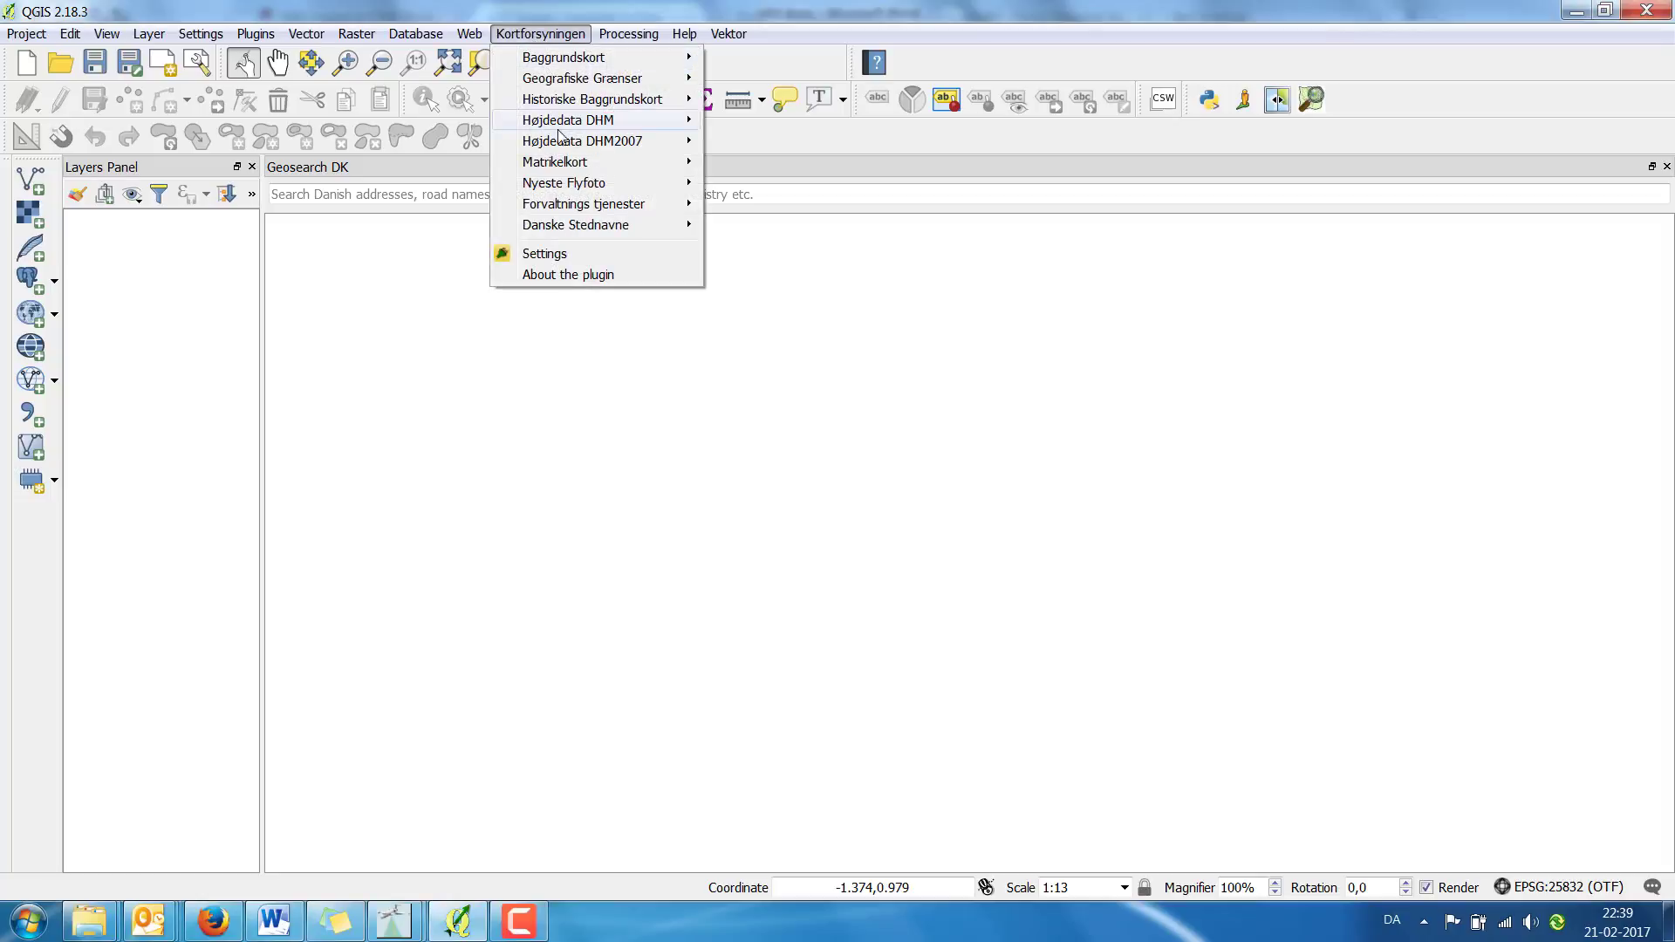
pyautogui.moveTo(563, 189)
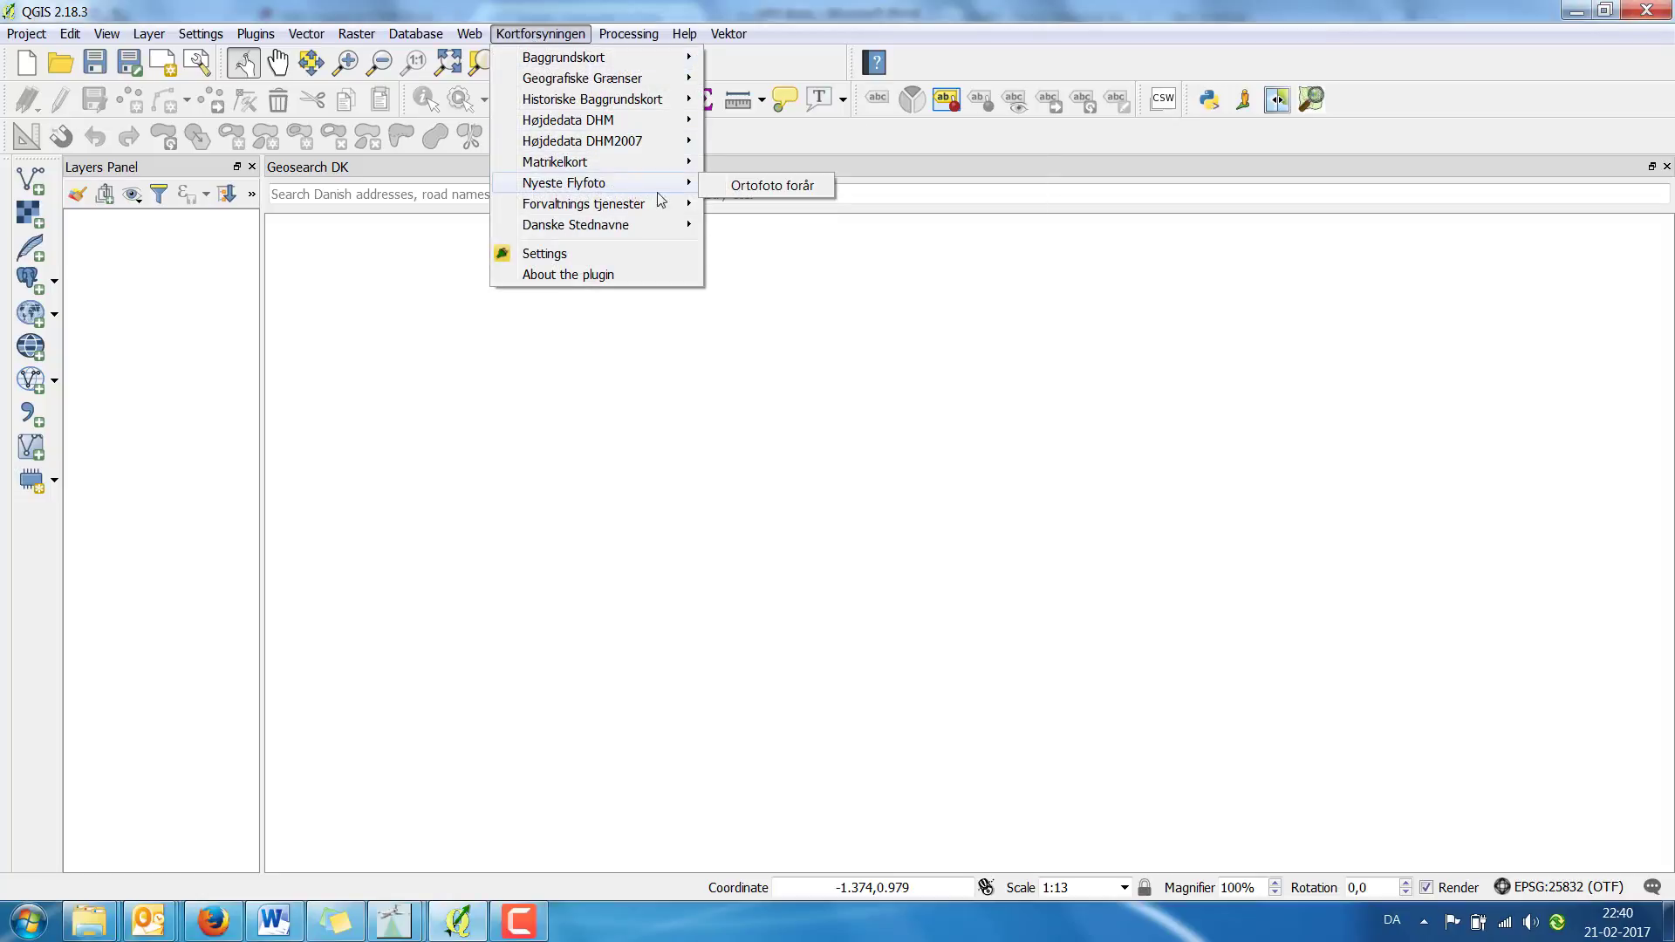
pyautogui.click(758, 187)
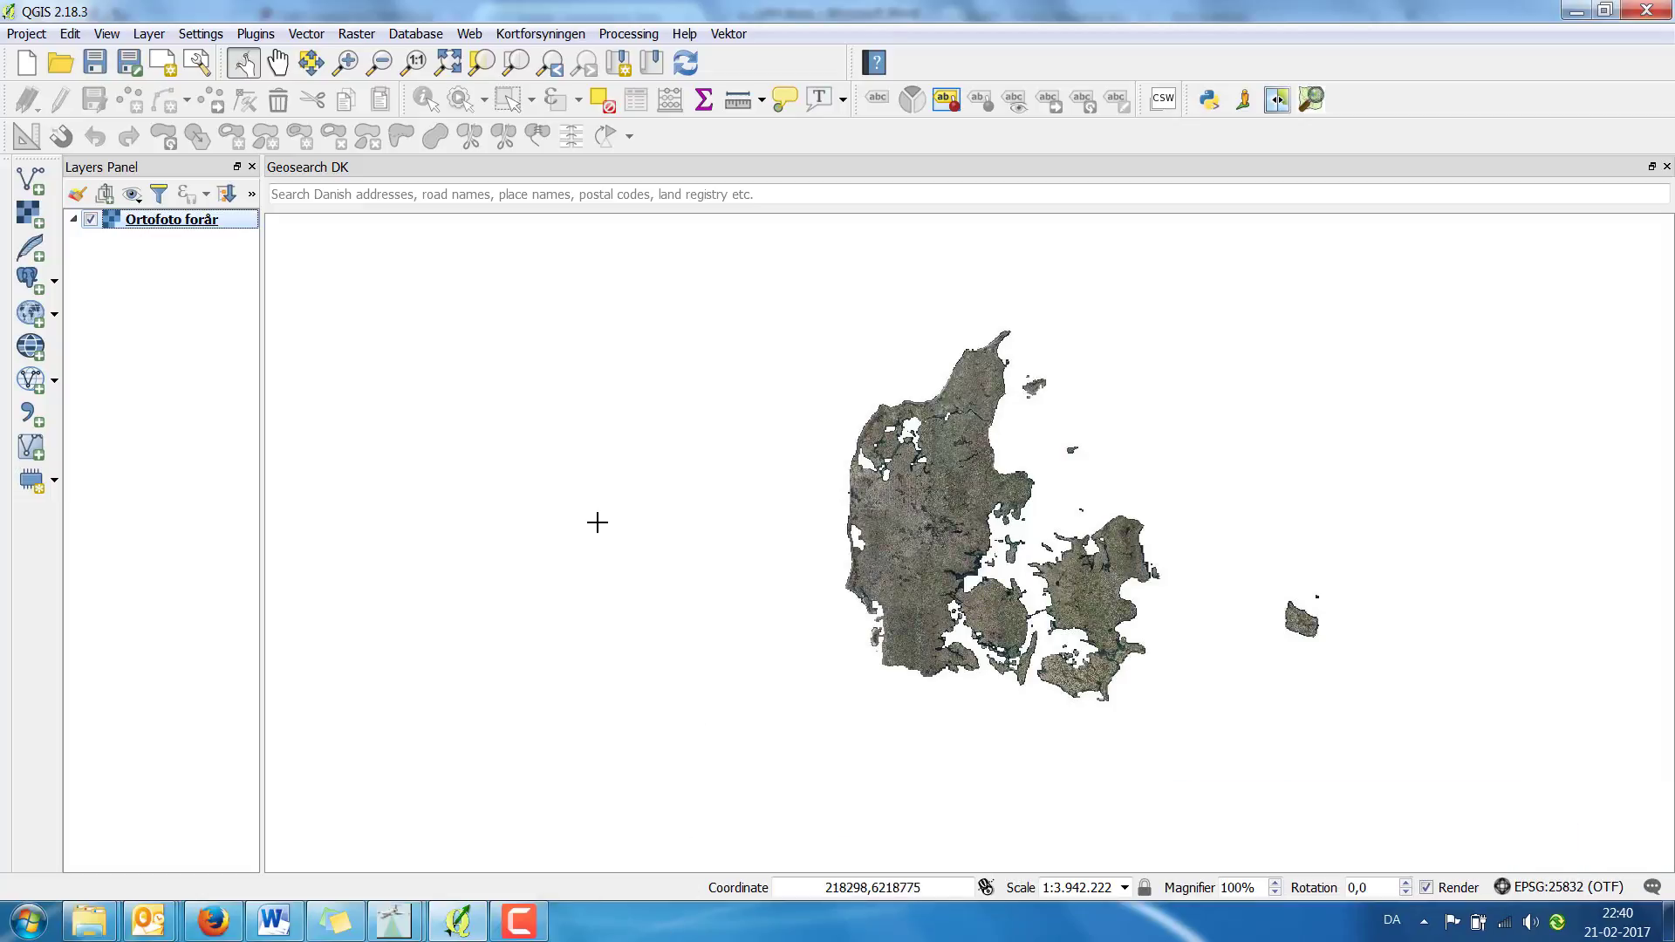
# Load febr3_febr4_transparent_mosaic_group1_1_1.tif from C:\gis\feb17\result as a raster layer
pyautogui.click(32, 213)
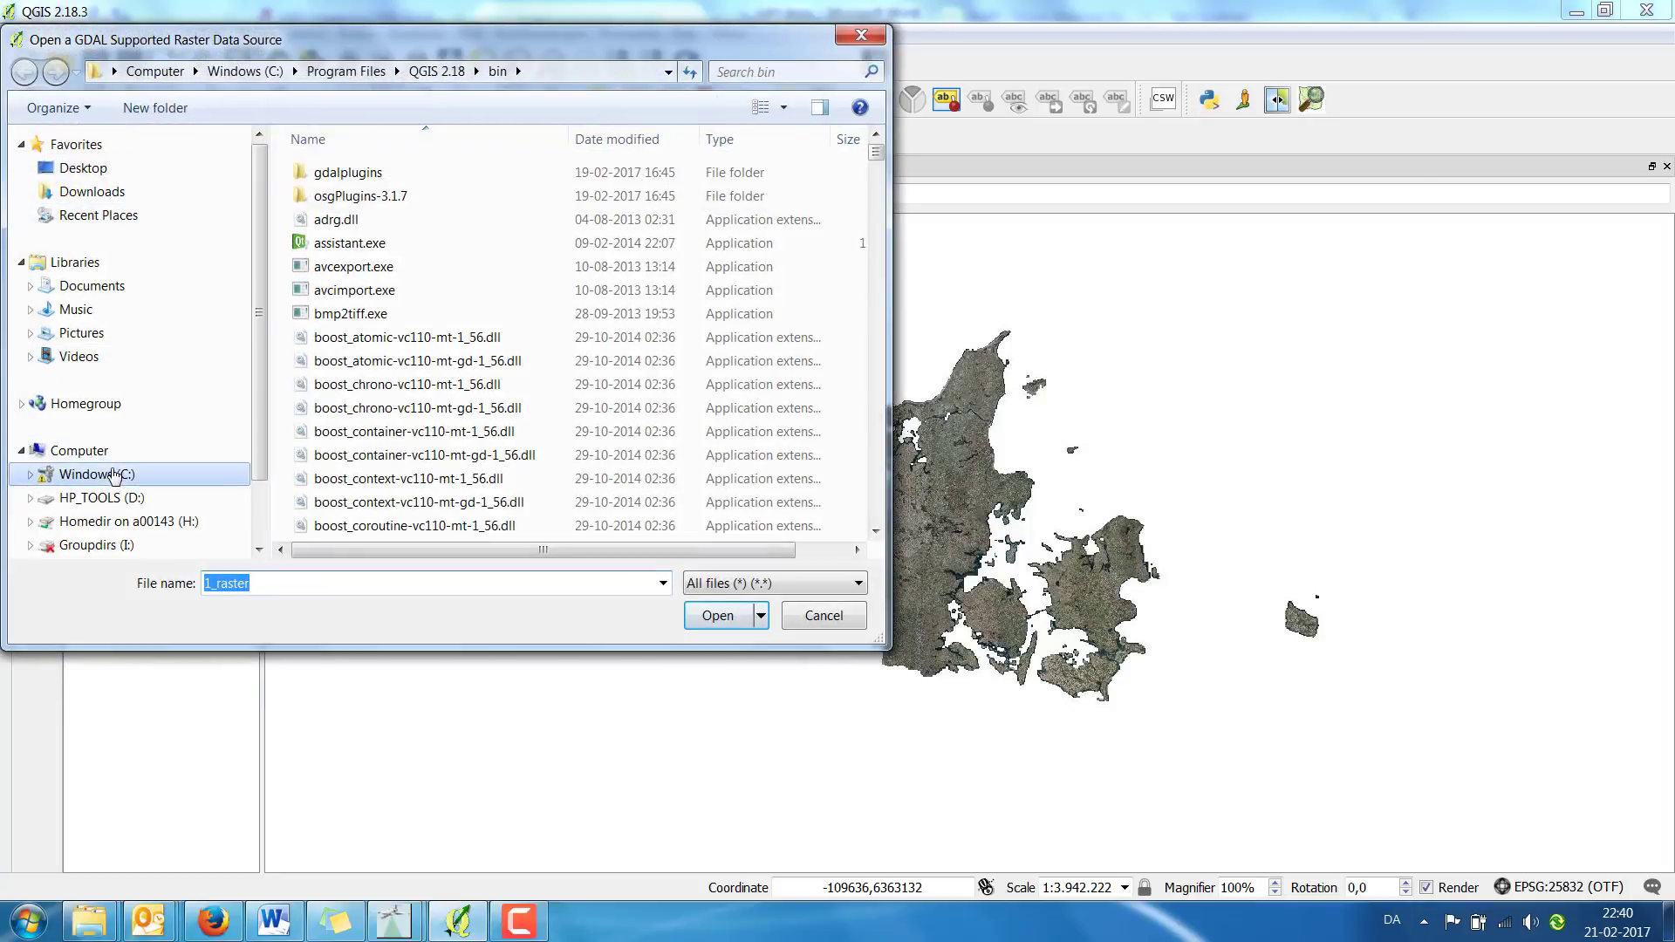
pyautogui.click(96, 474)
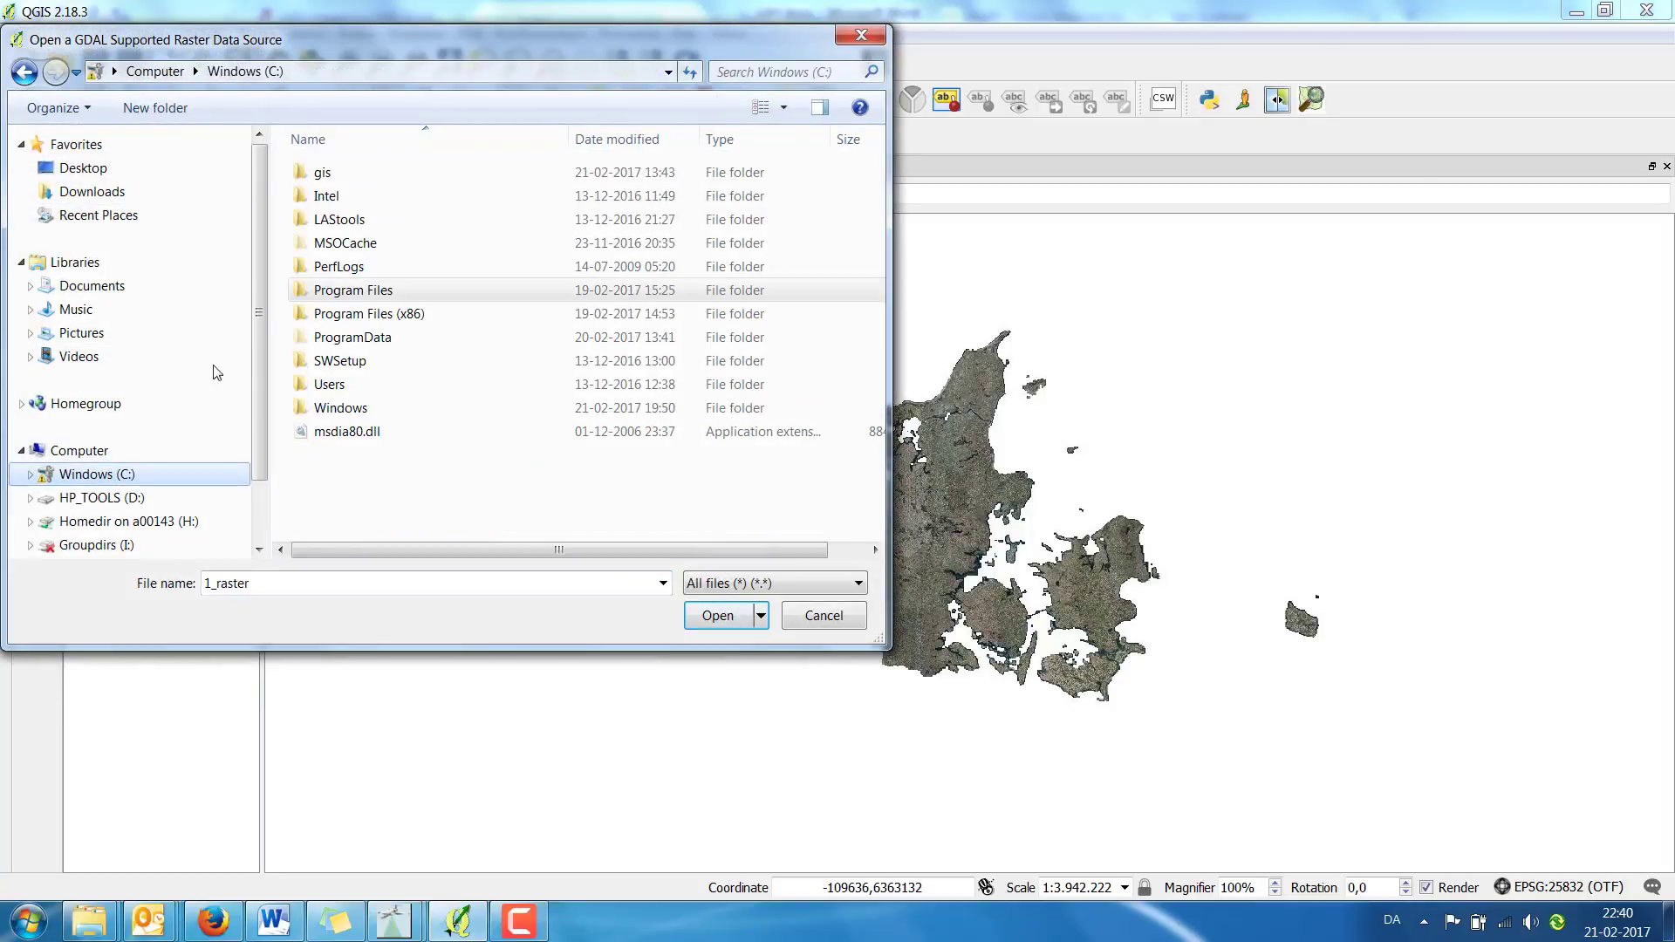
pyautogui.click(322, 174)
pyautogui.doubleClick(322, 175)
pyautogui.click(323, 176)
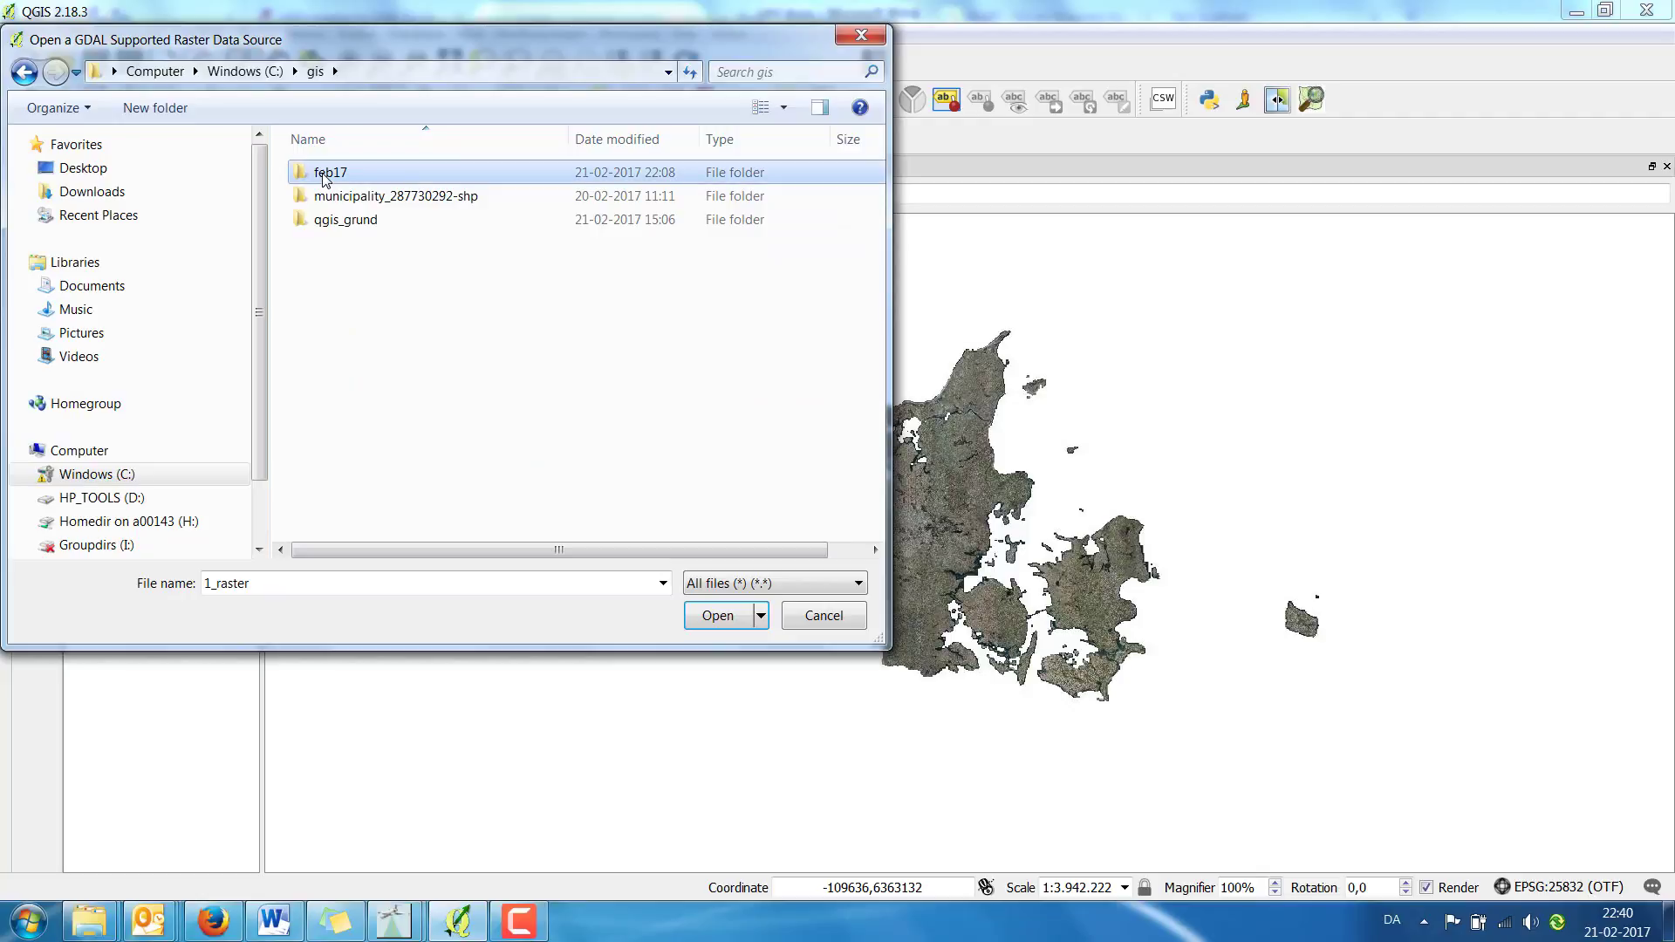
pyautogui.doubleClick(322, 172)
pyautogui.doubleClick(326, 188)
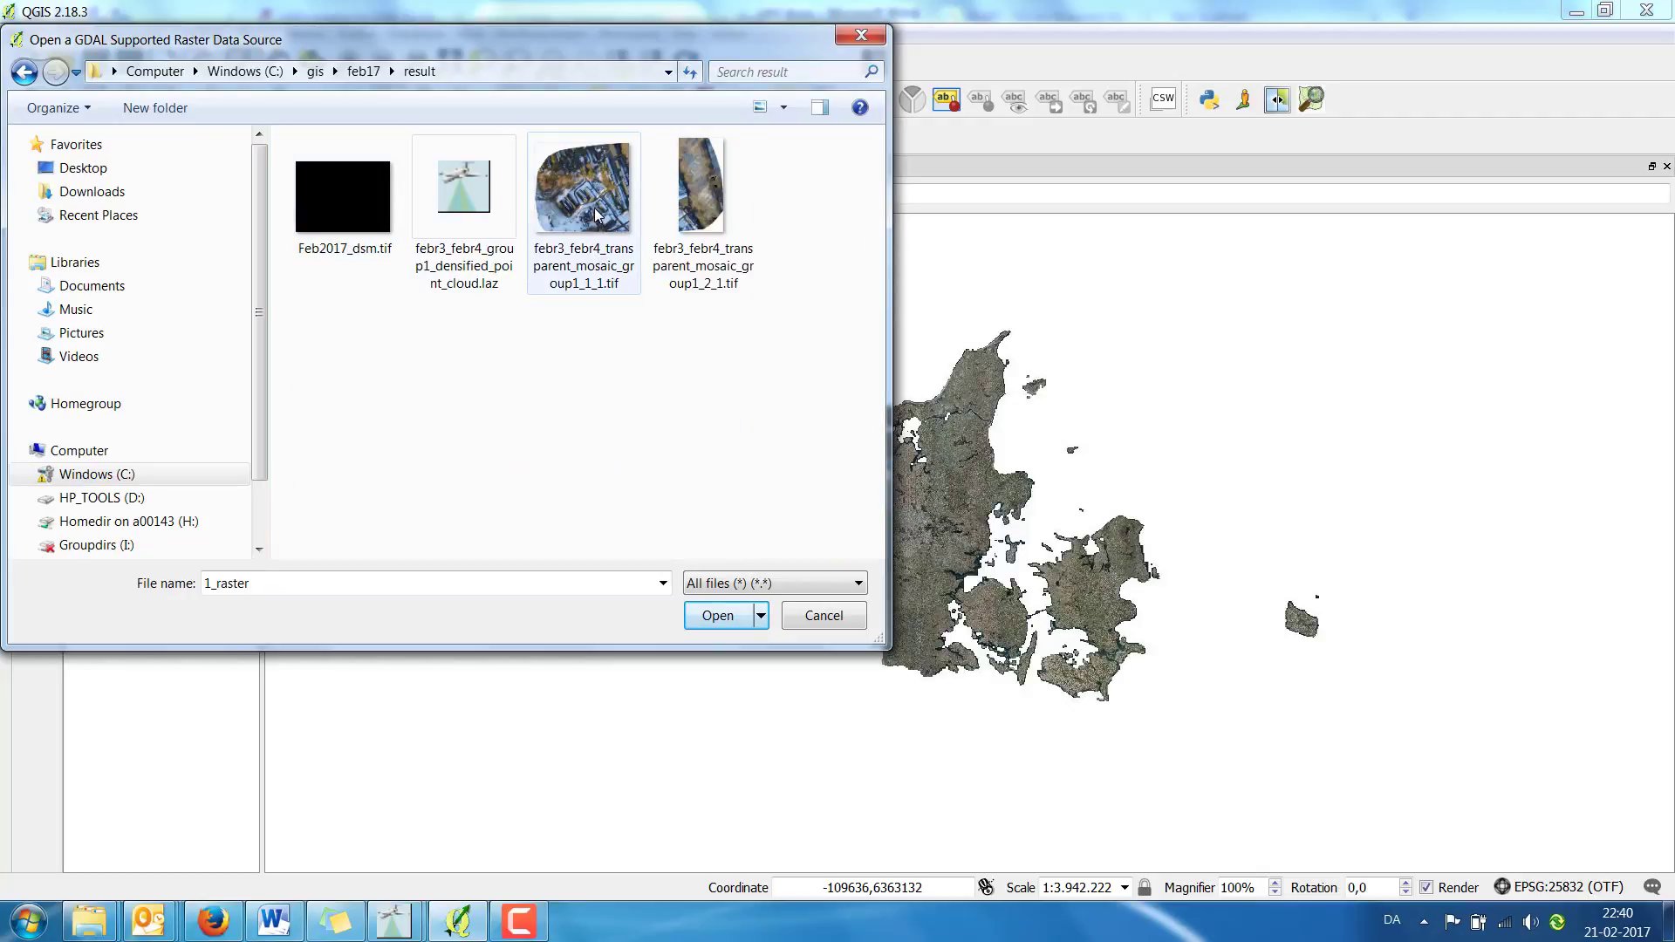
pyautogui.click(595, 213)
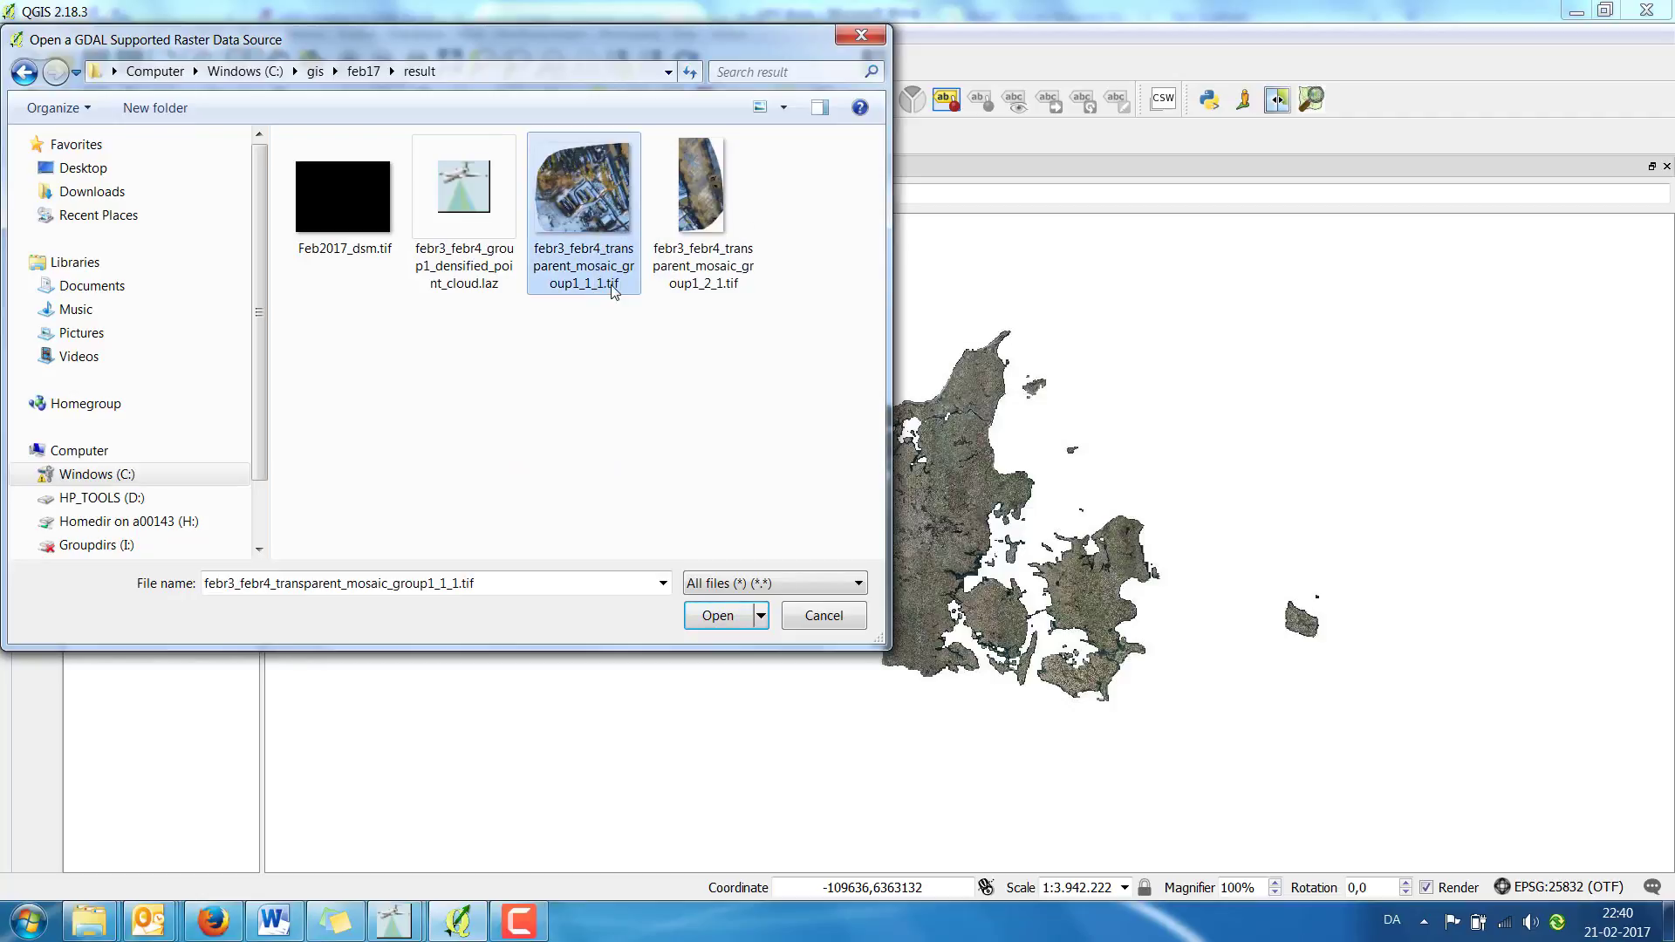
pyautogui.click(718, 616)
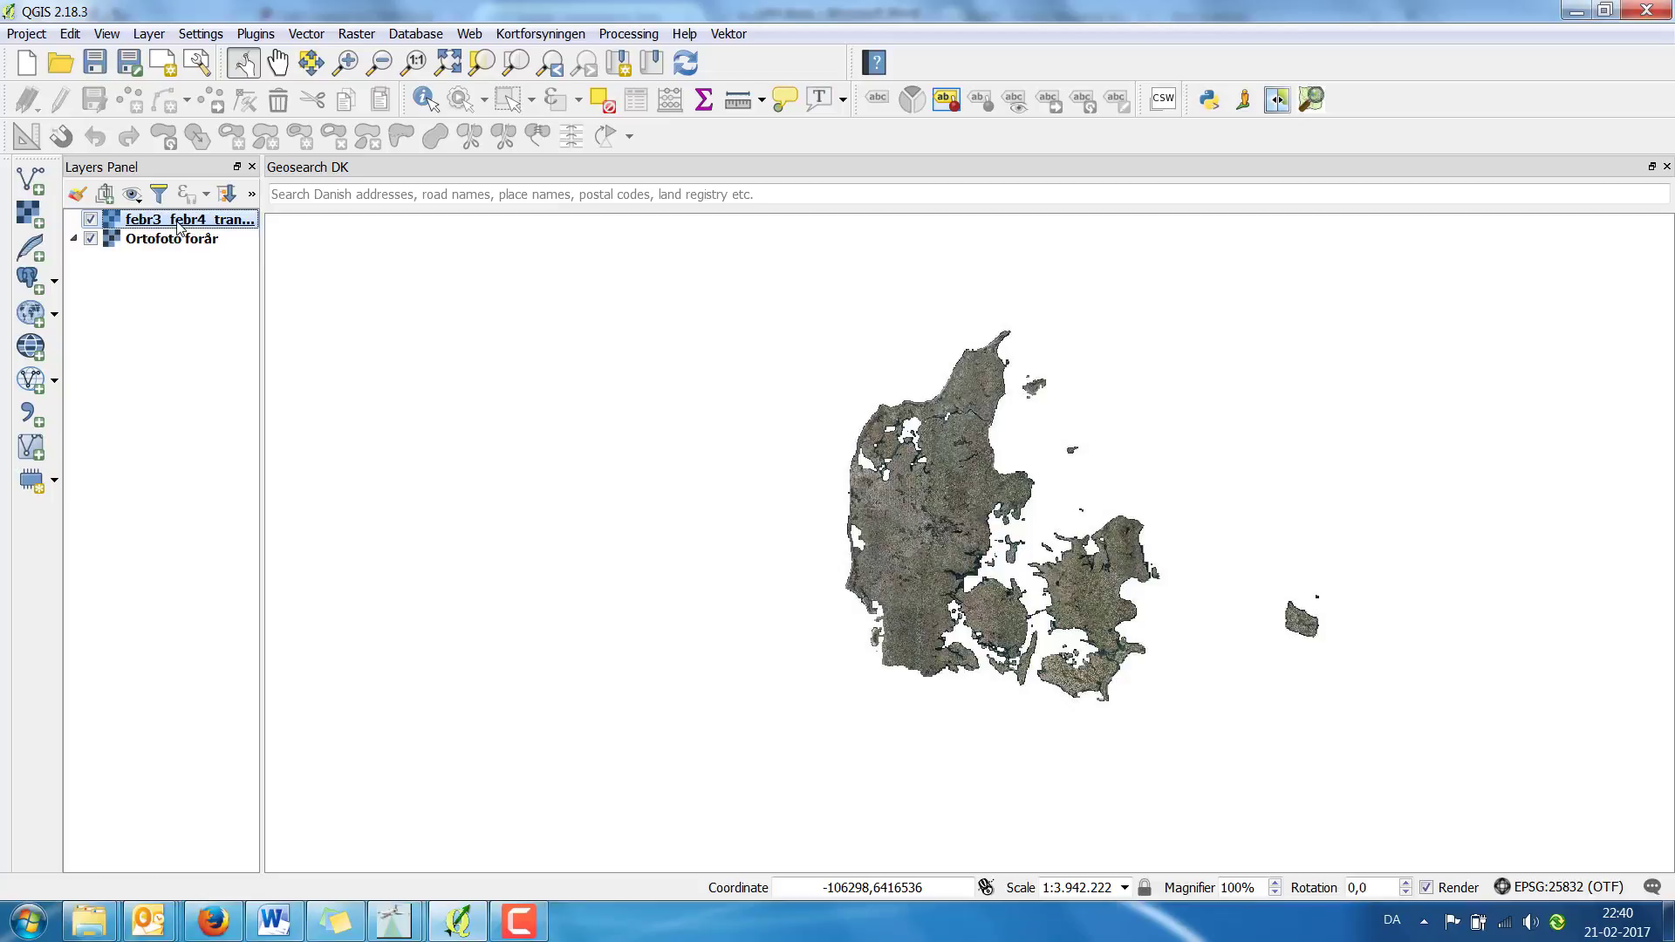
# Zoom to the extent of the febr3_febr4 mosaic layer
pyautogui.click(512, 71)
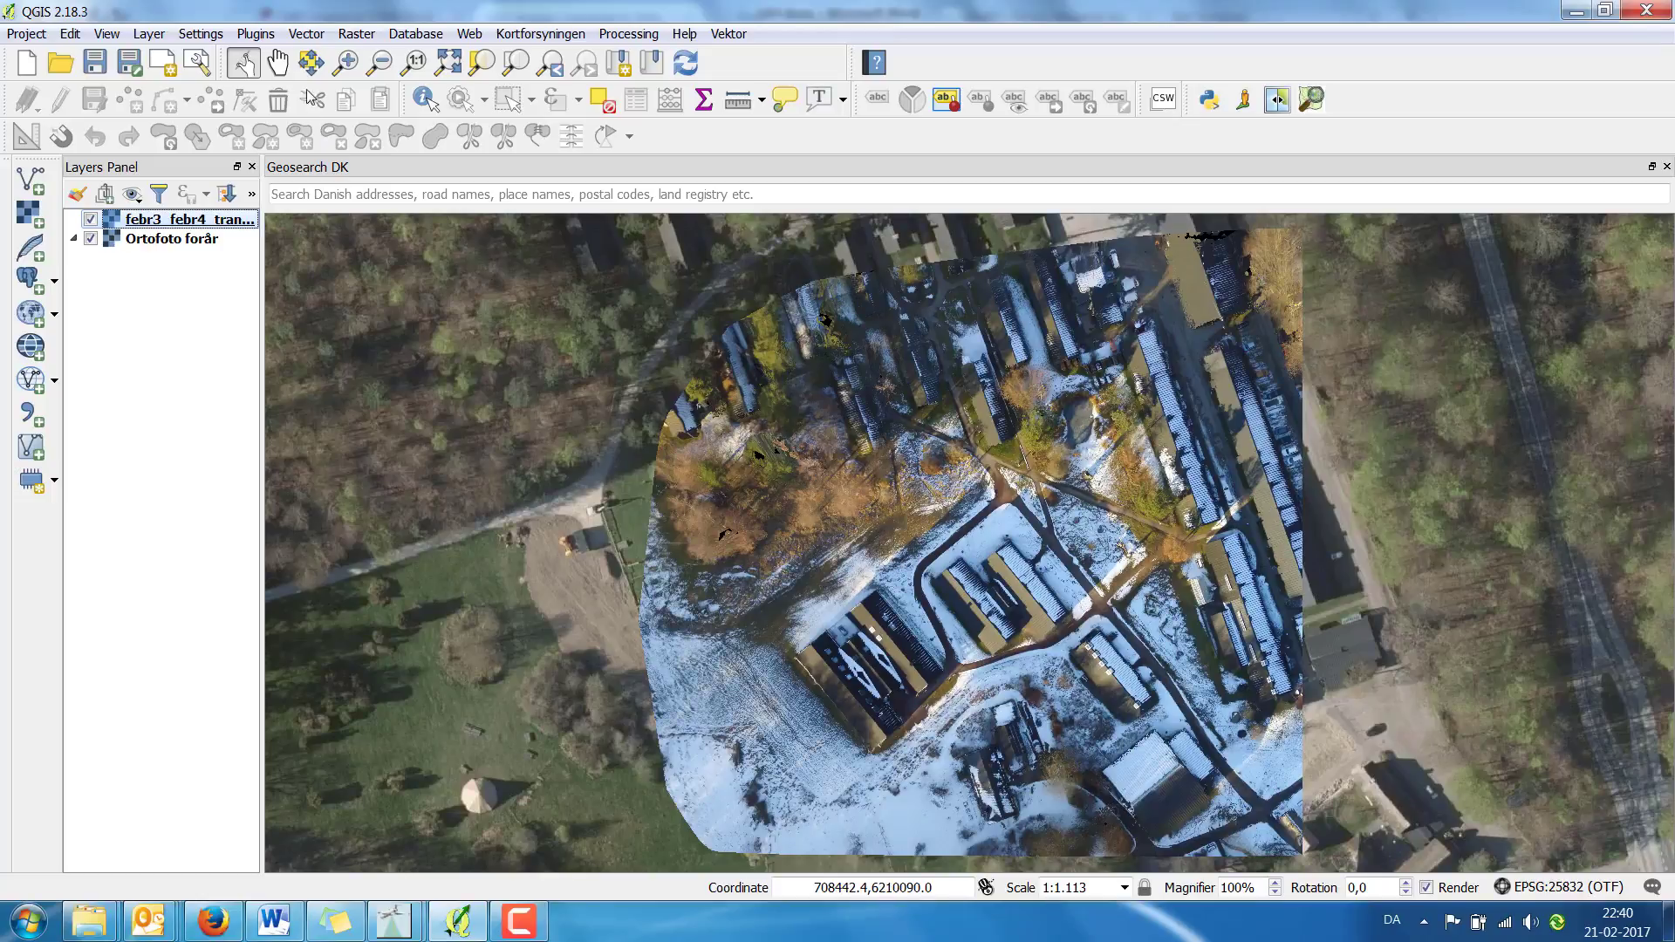
pyautogui.click(257, 34)
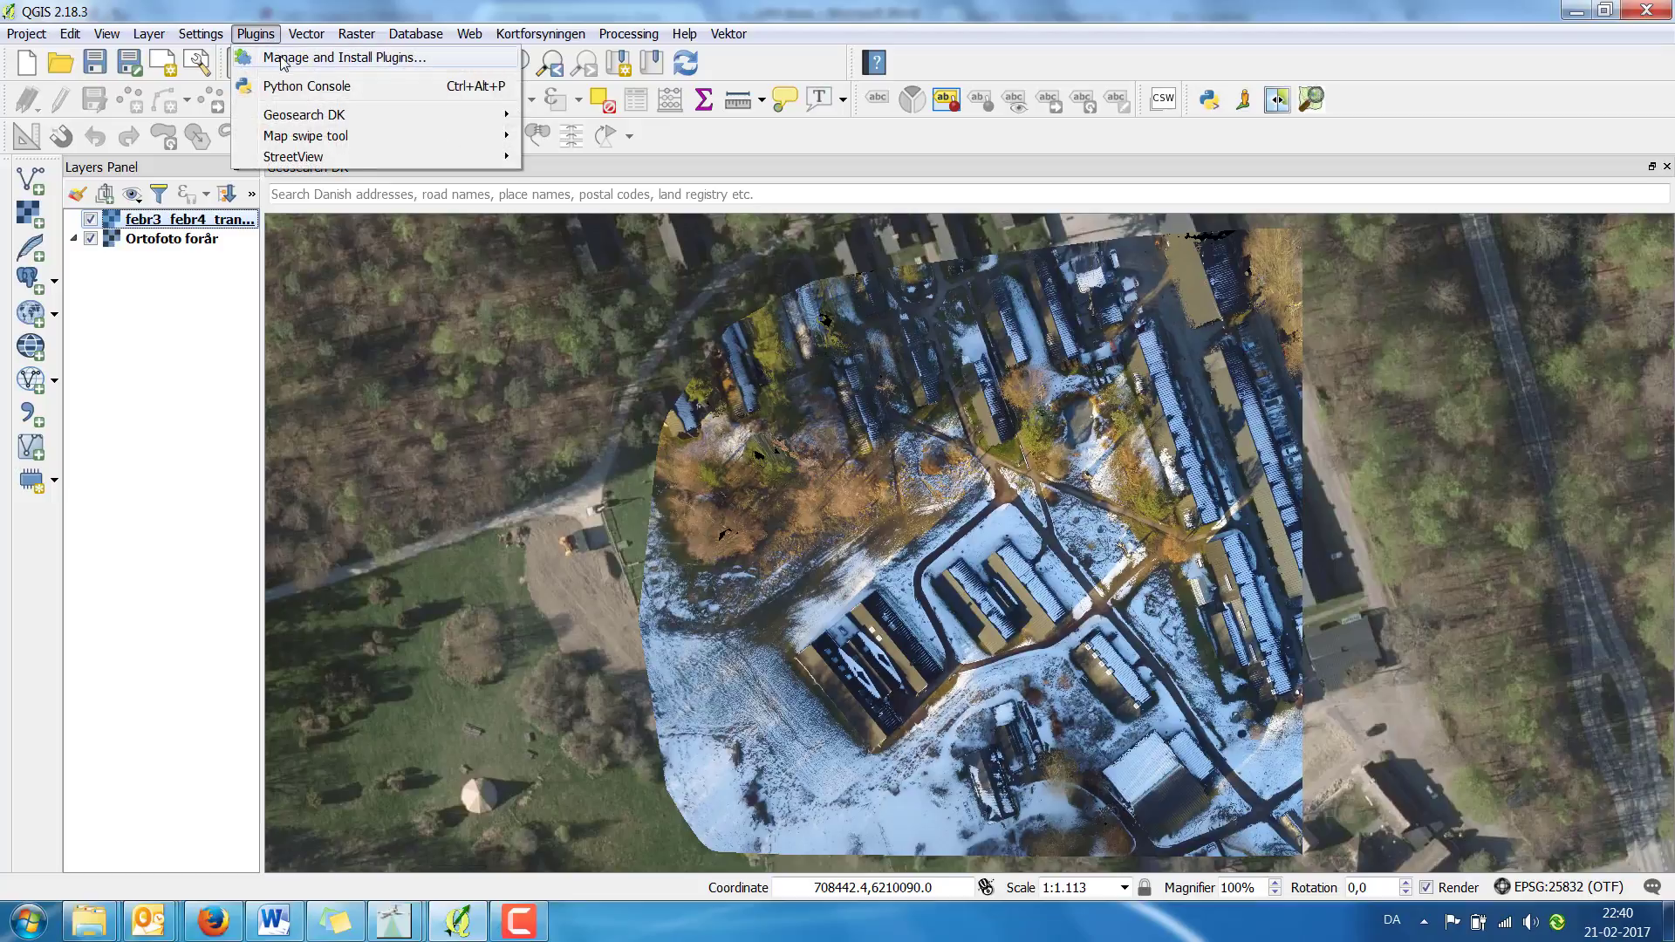
pyautogui.click(283, 59)
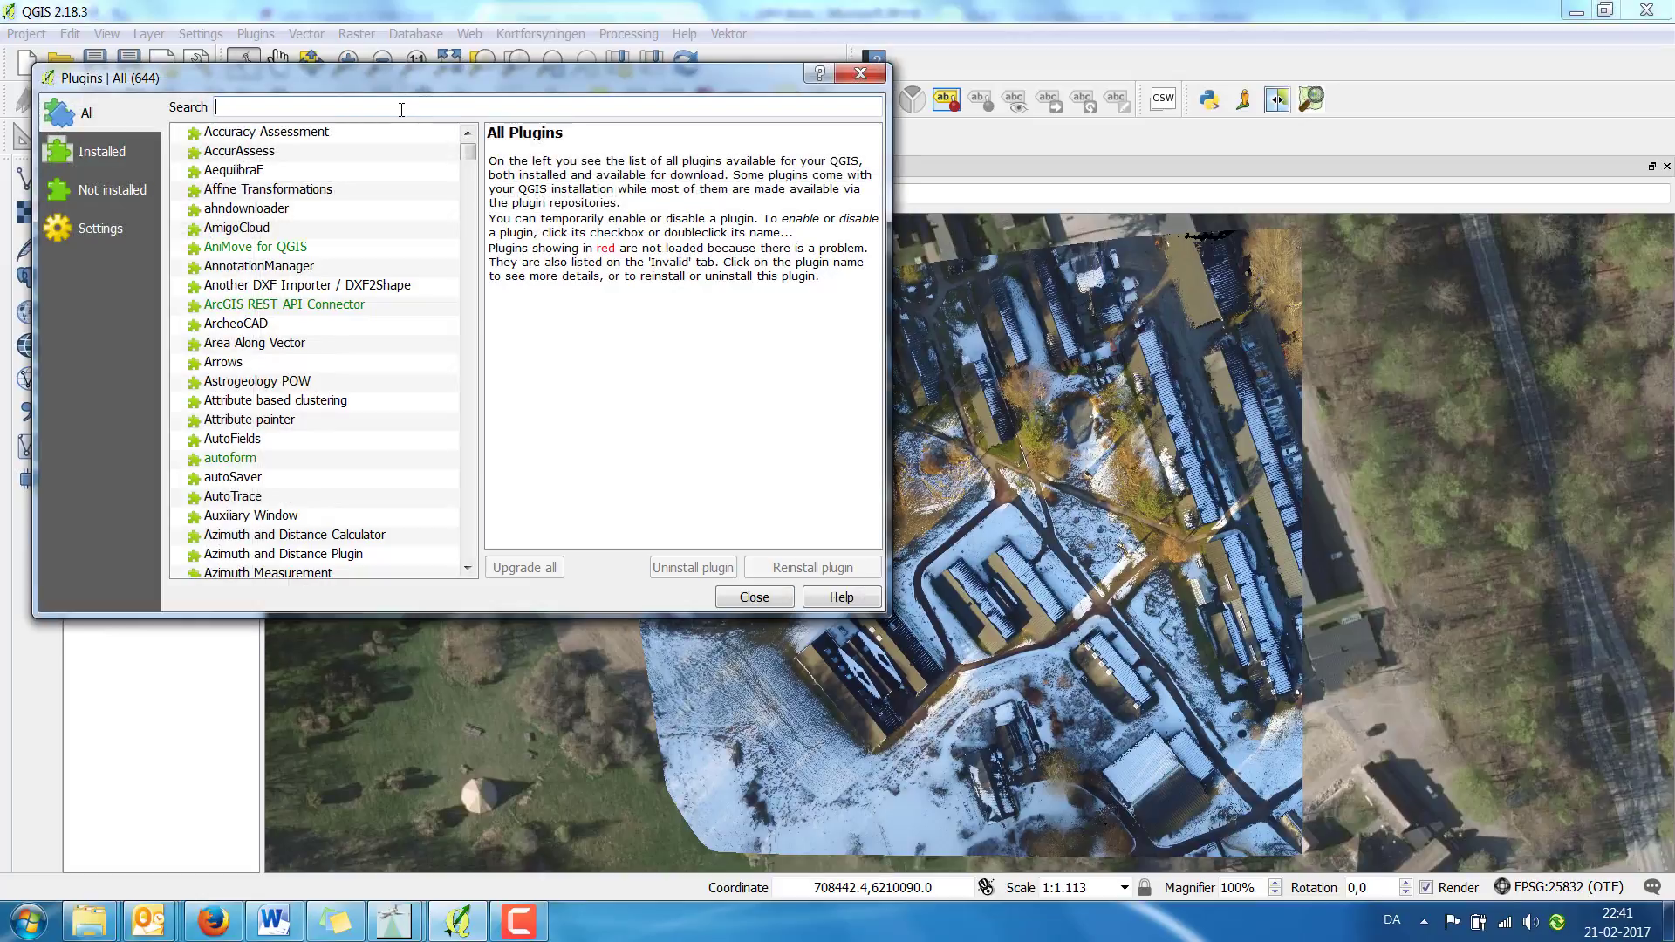
pyautogui.write('map swi')
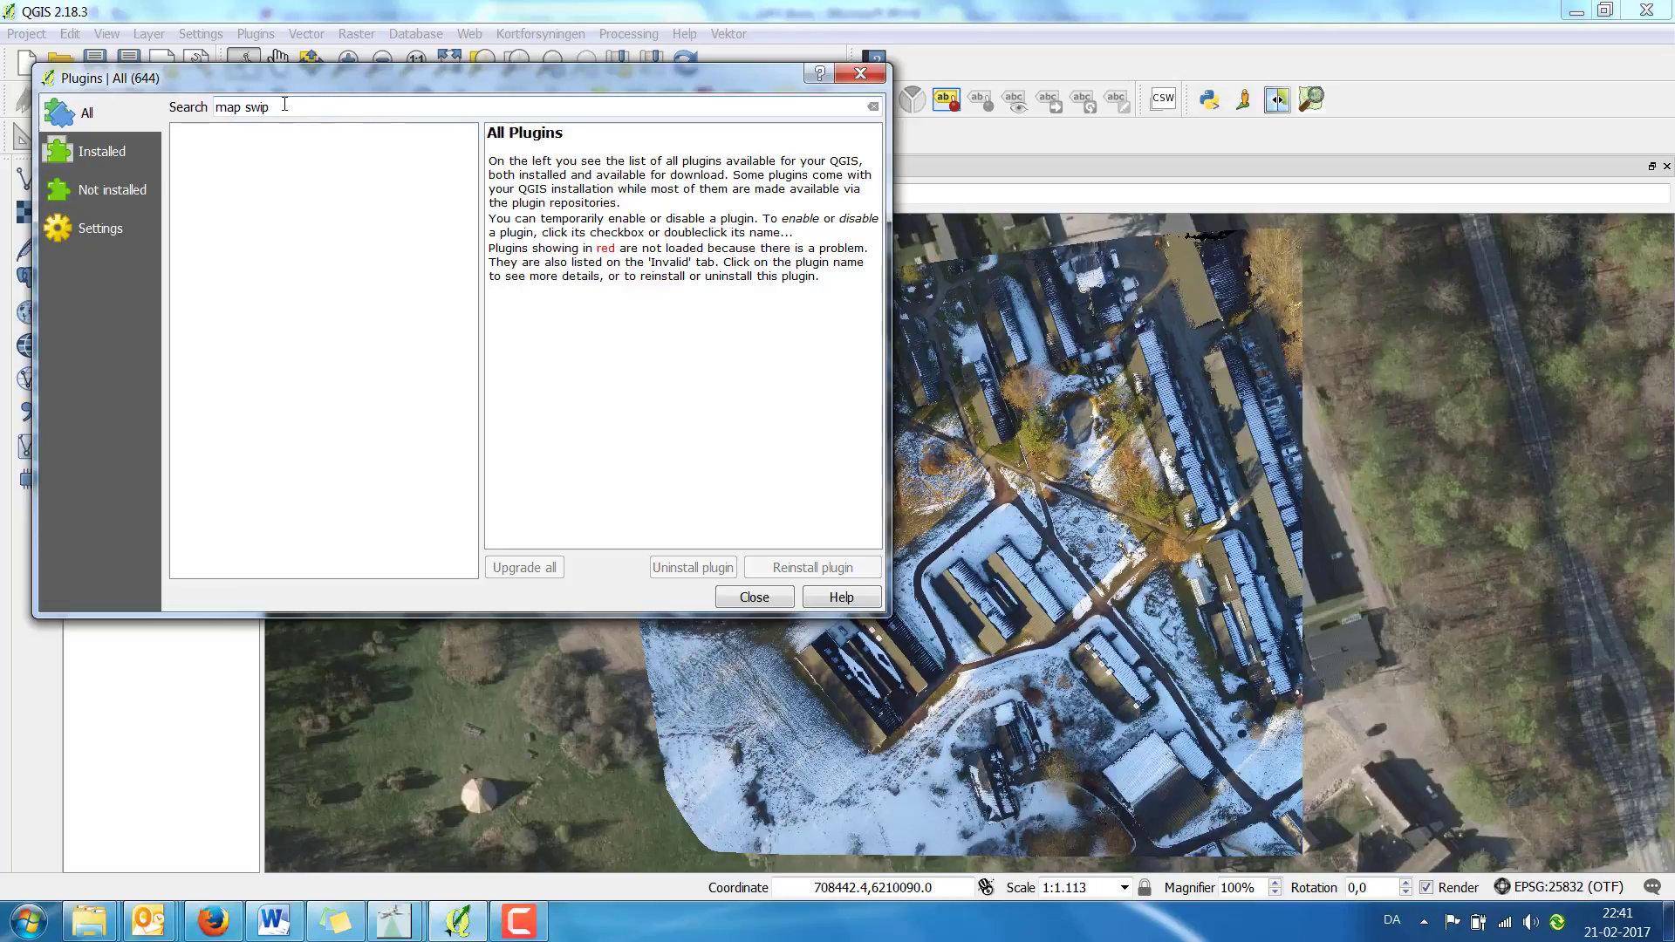
pyautogui.write('p')
pyautogui.moveTo(245, 106); pyautogui.dragTo(109, 112)
pyautogui.press('BackSpace')
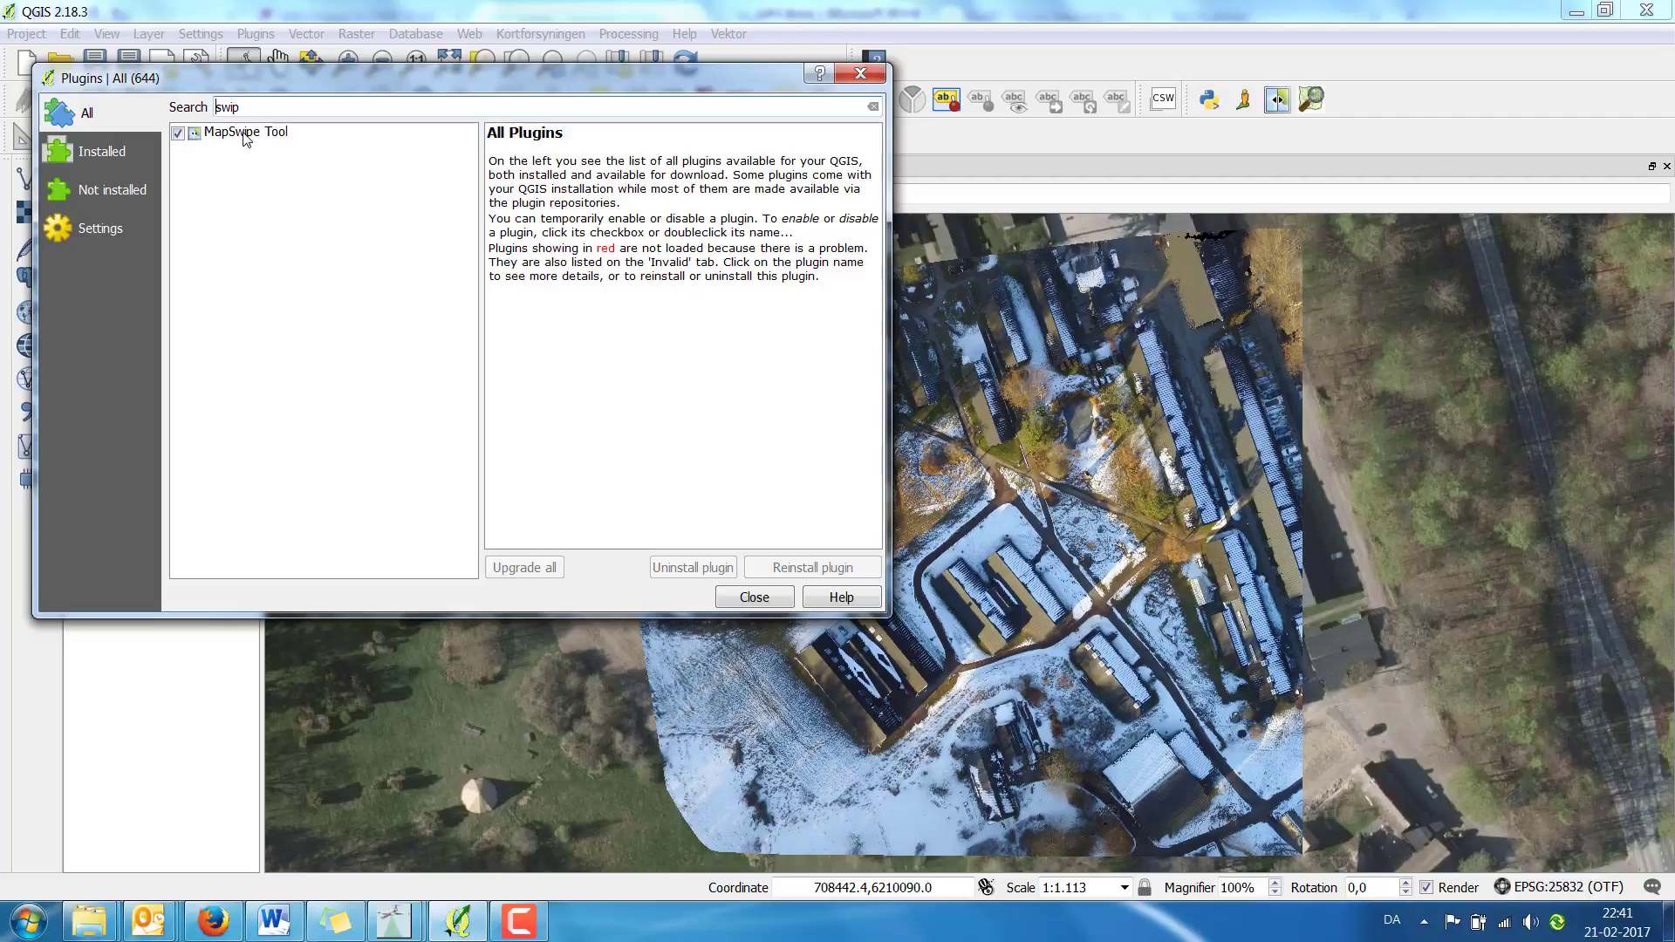
pyautogui.click(177, 138)
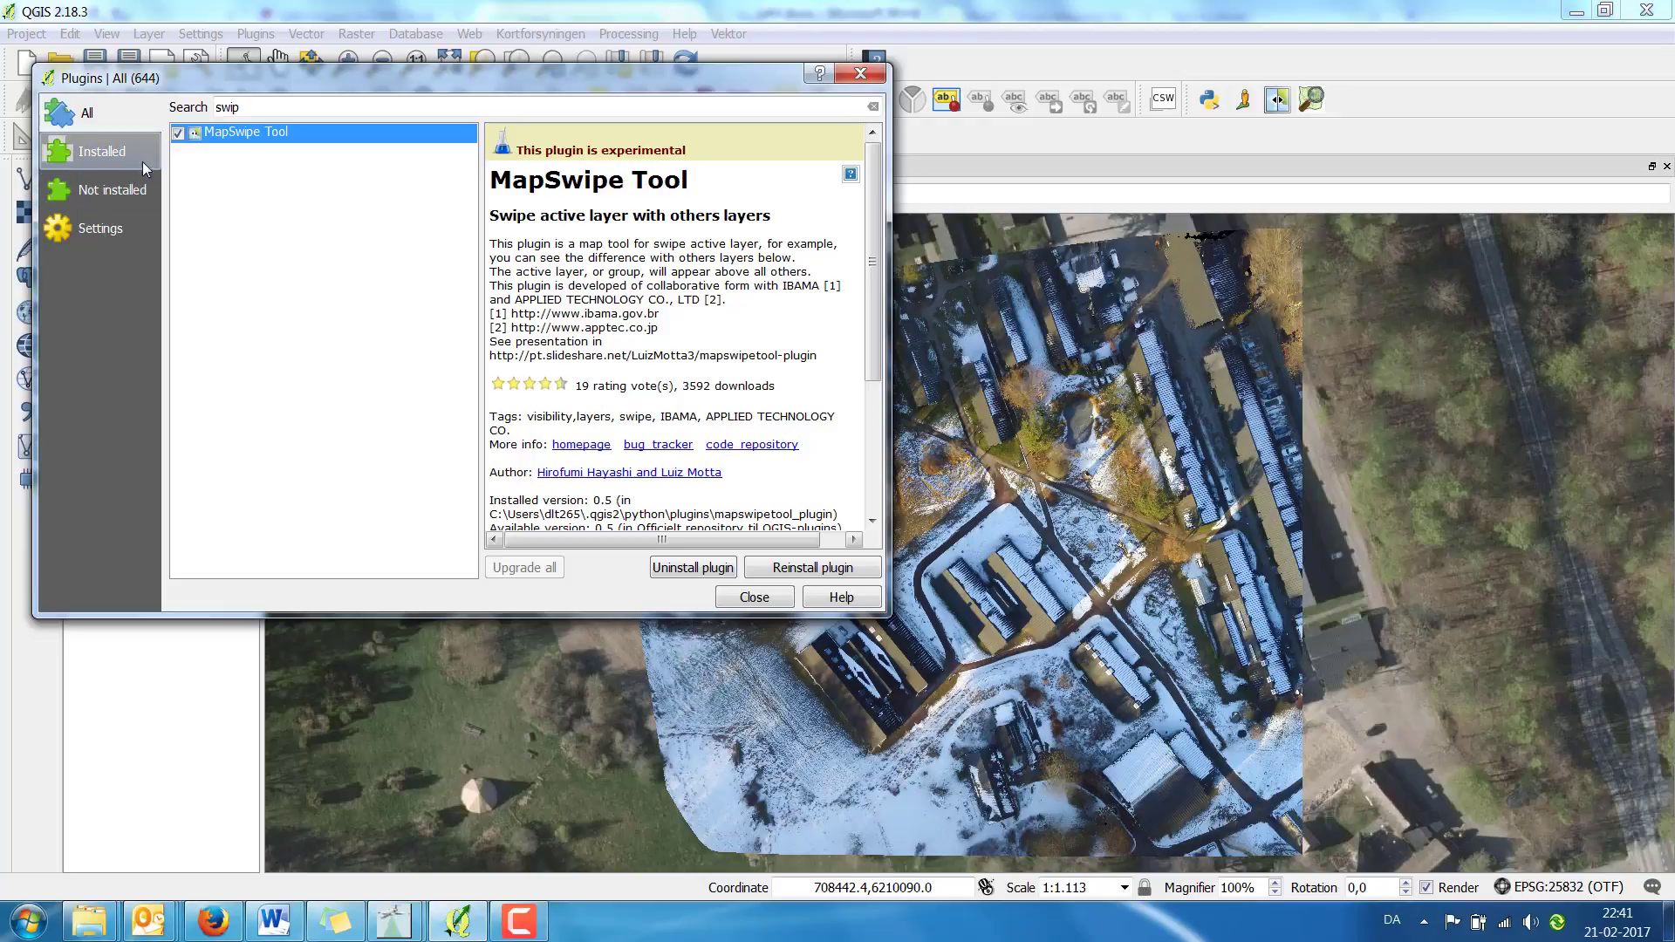
pyautogui.click(110, 229)
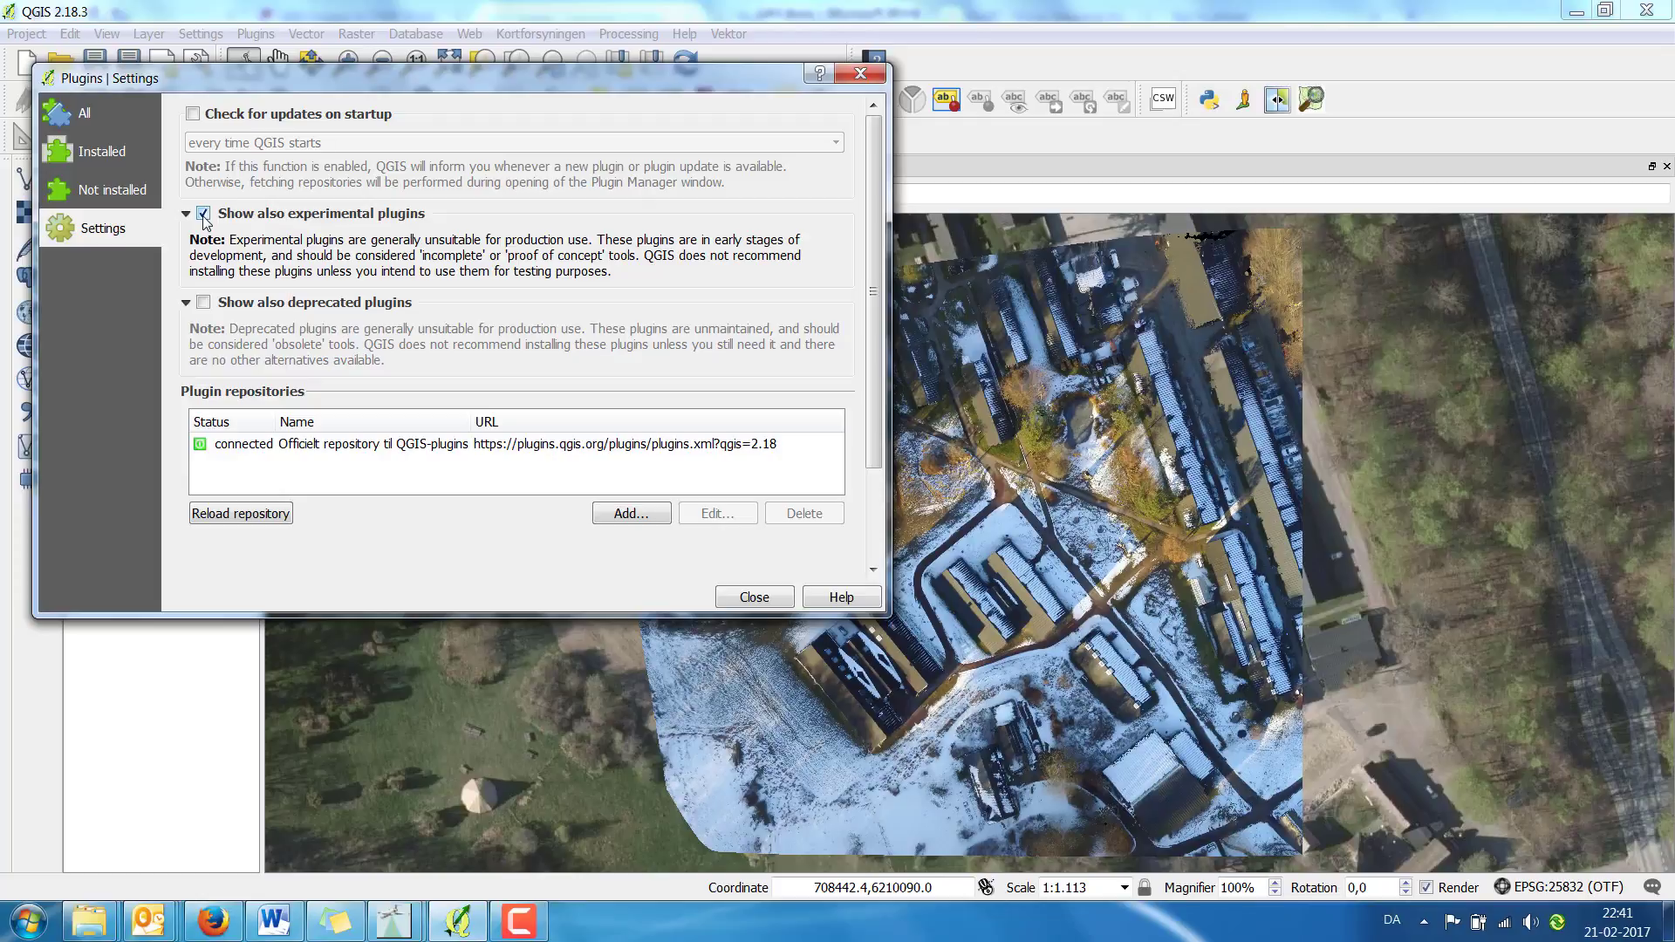
pyautogui.click(83, 112)
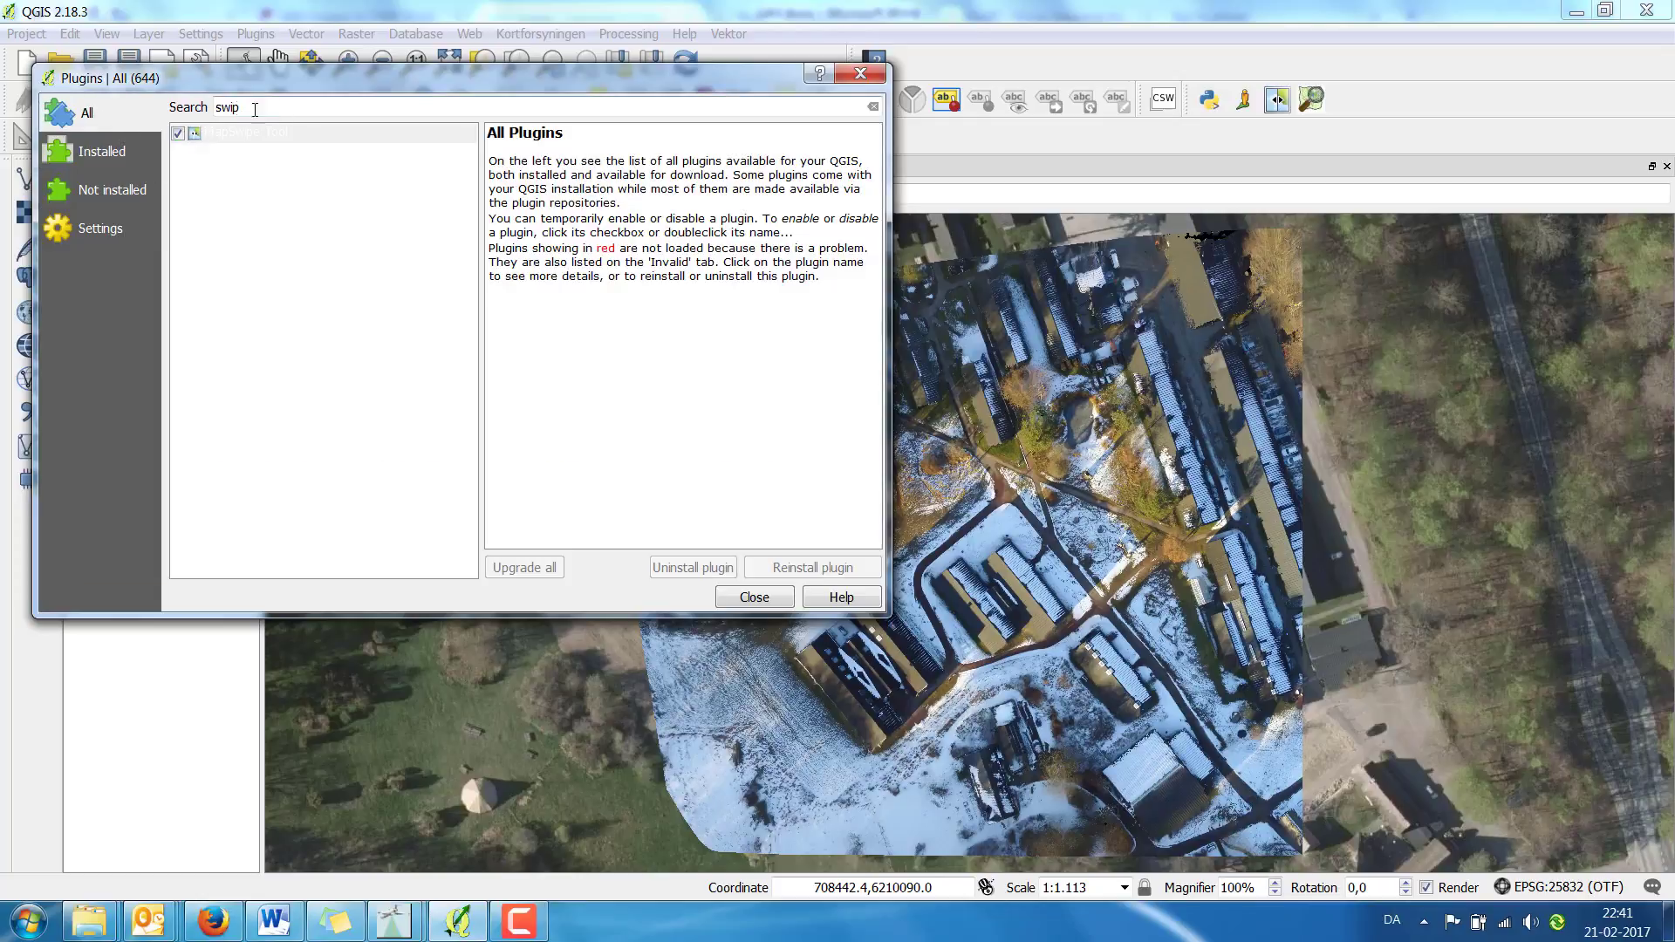
pyautogui.click(282, 132)
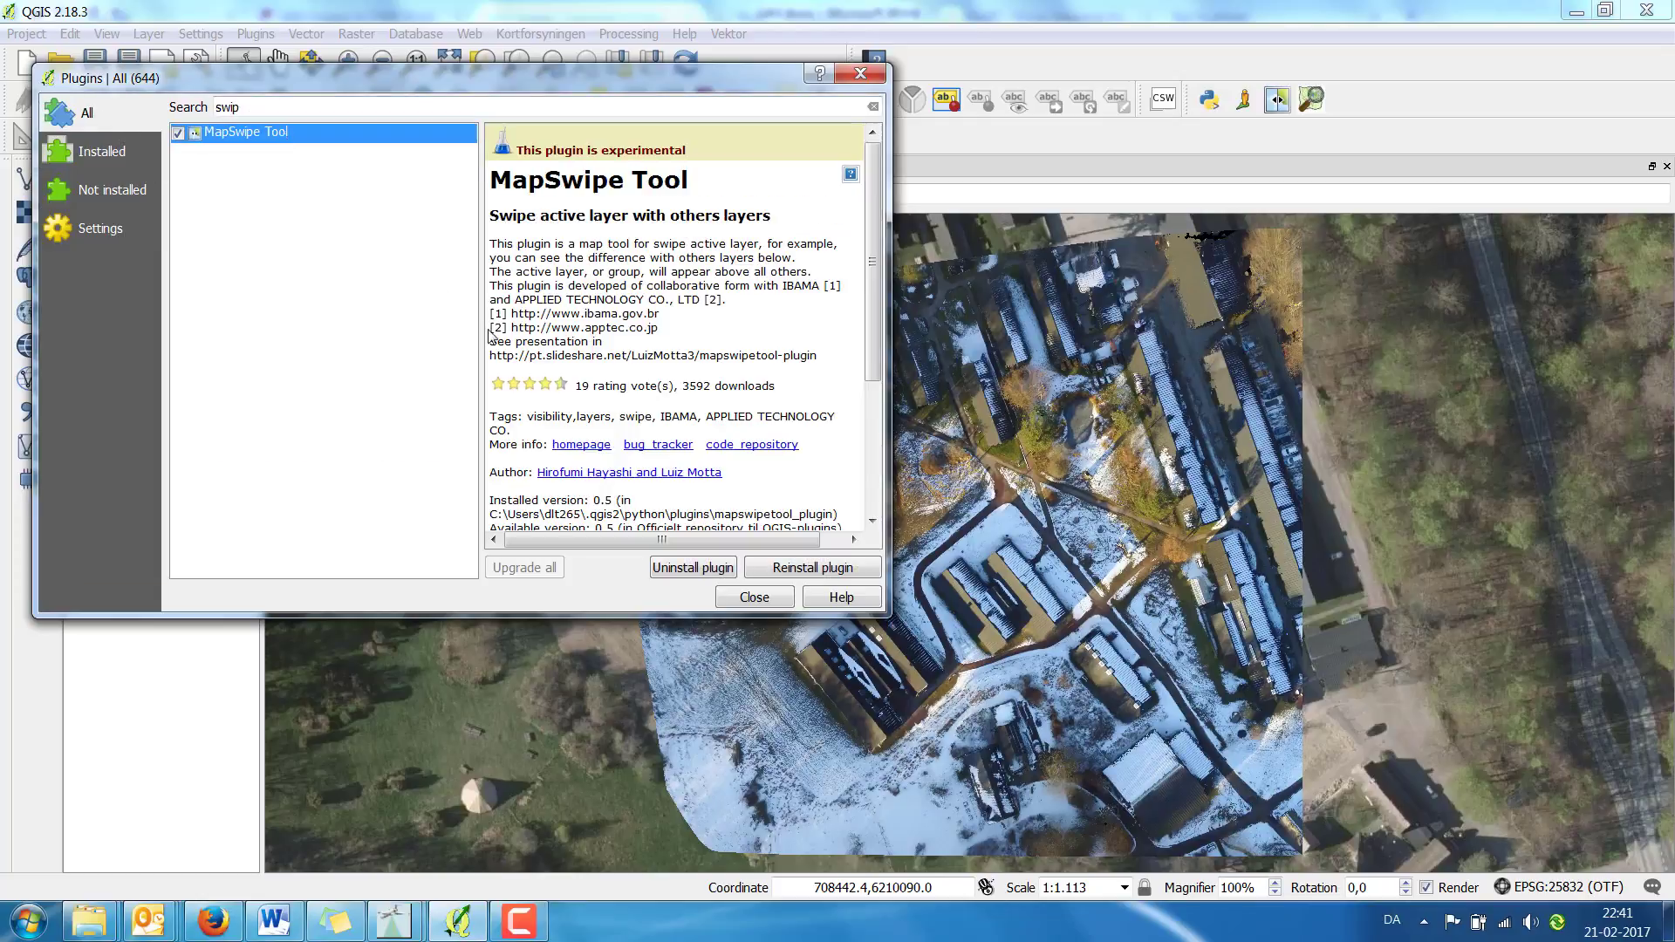
pyautogui.click(739, 598)
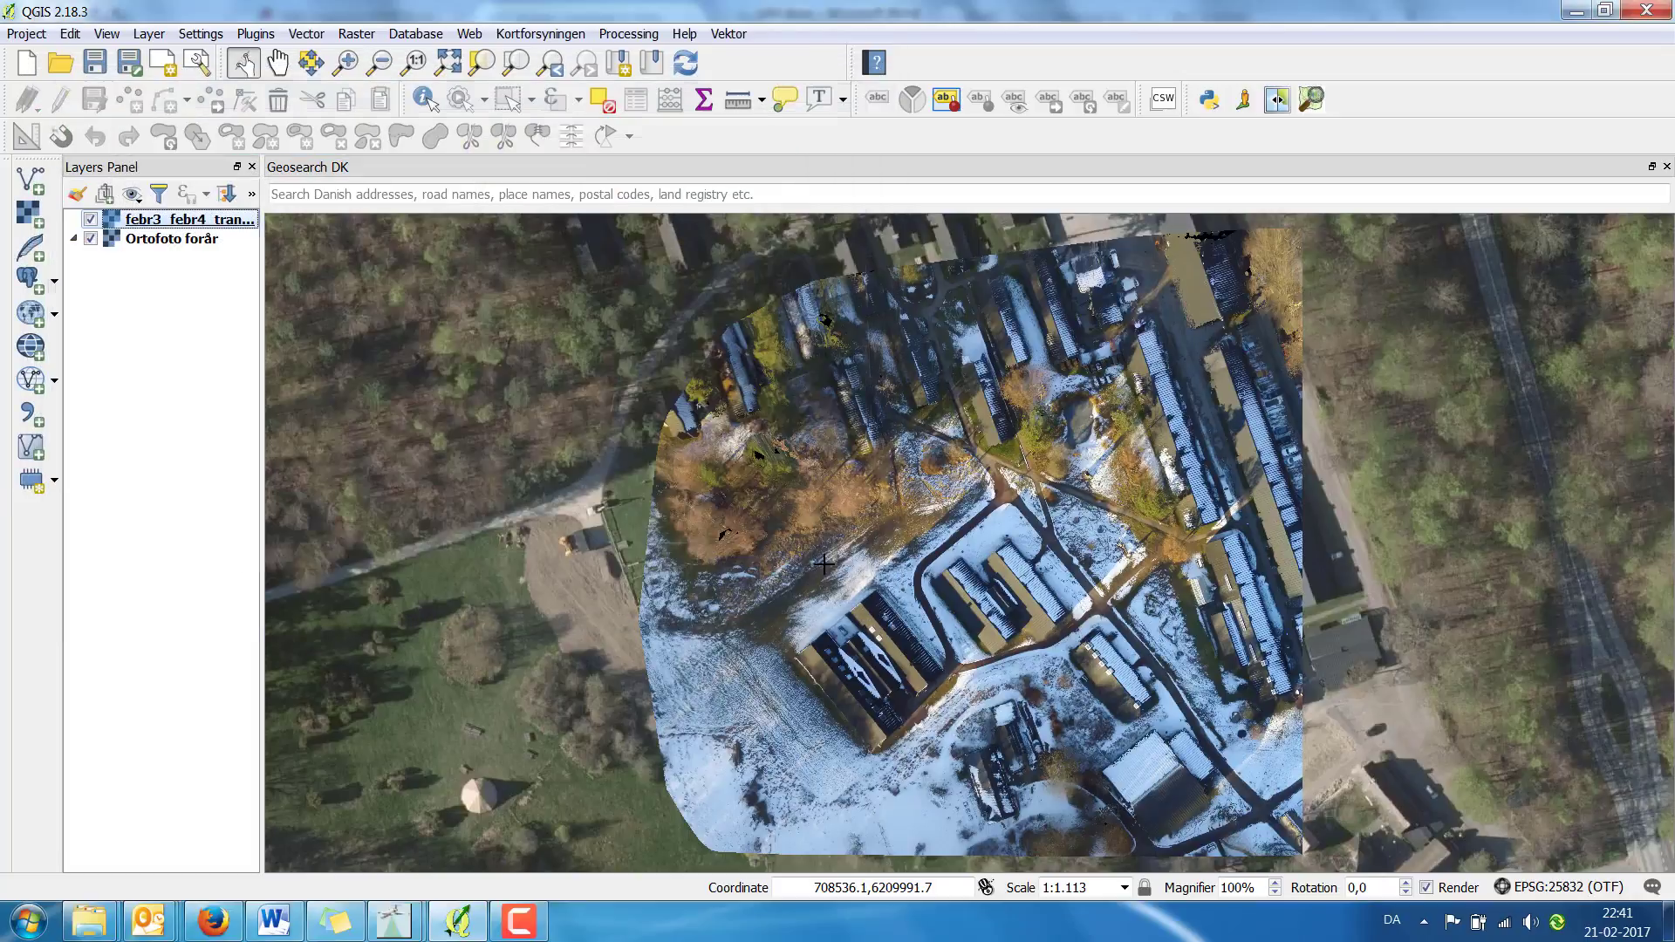
# Zoom in with a rectangle on the central buildings and paths, reaching about 1:385
pyautogui.click(1276, 101)
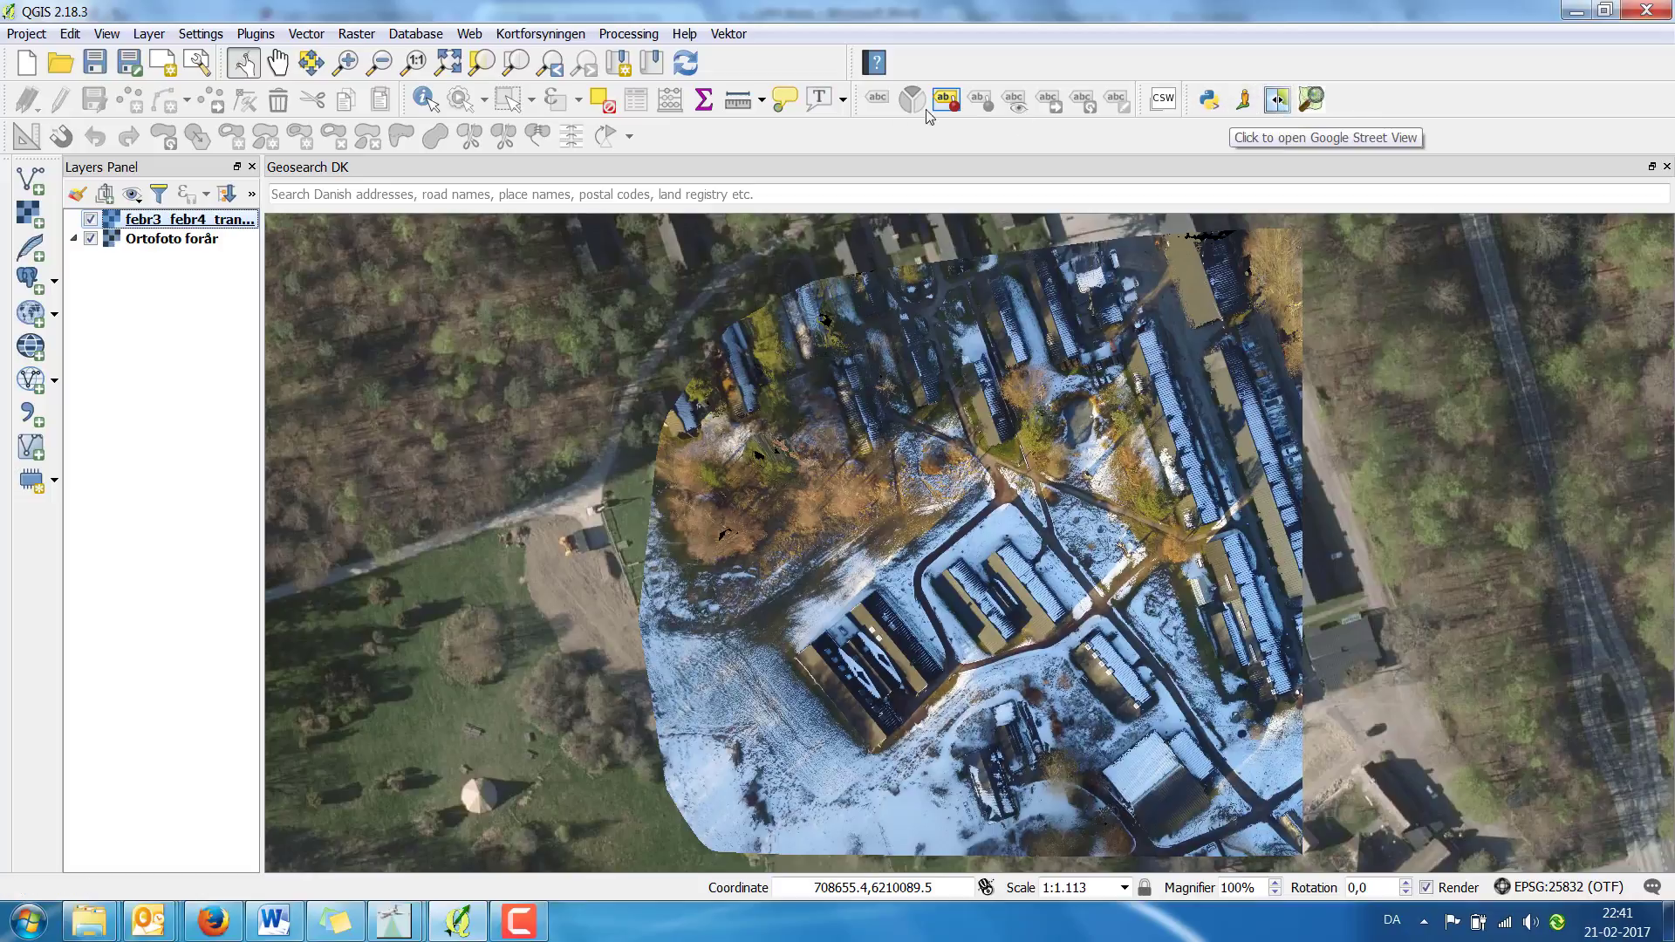
pyautogui.click(346, 63)
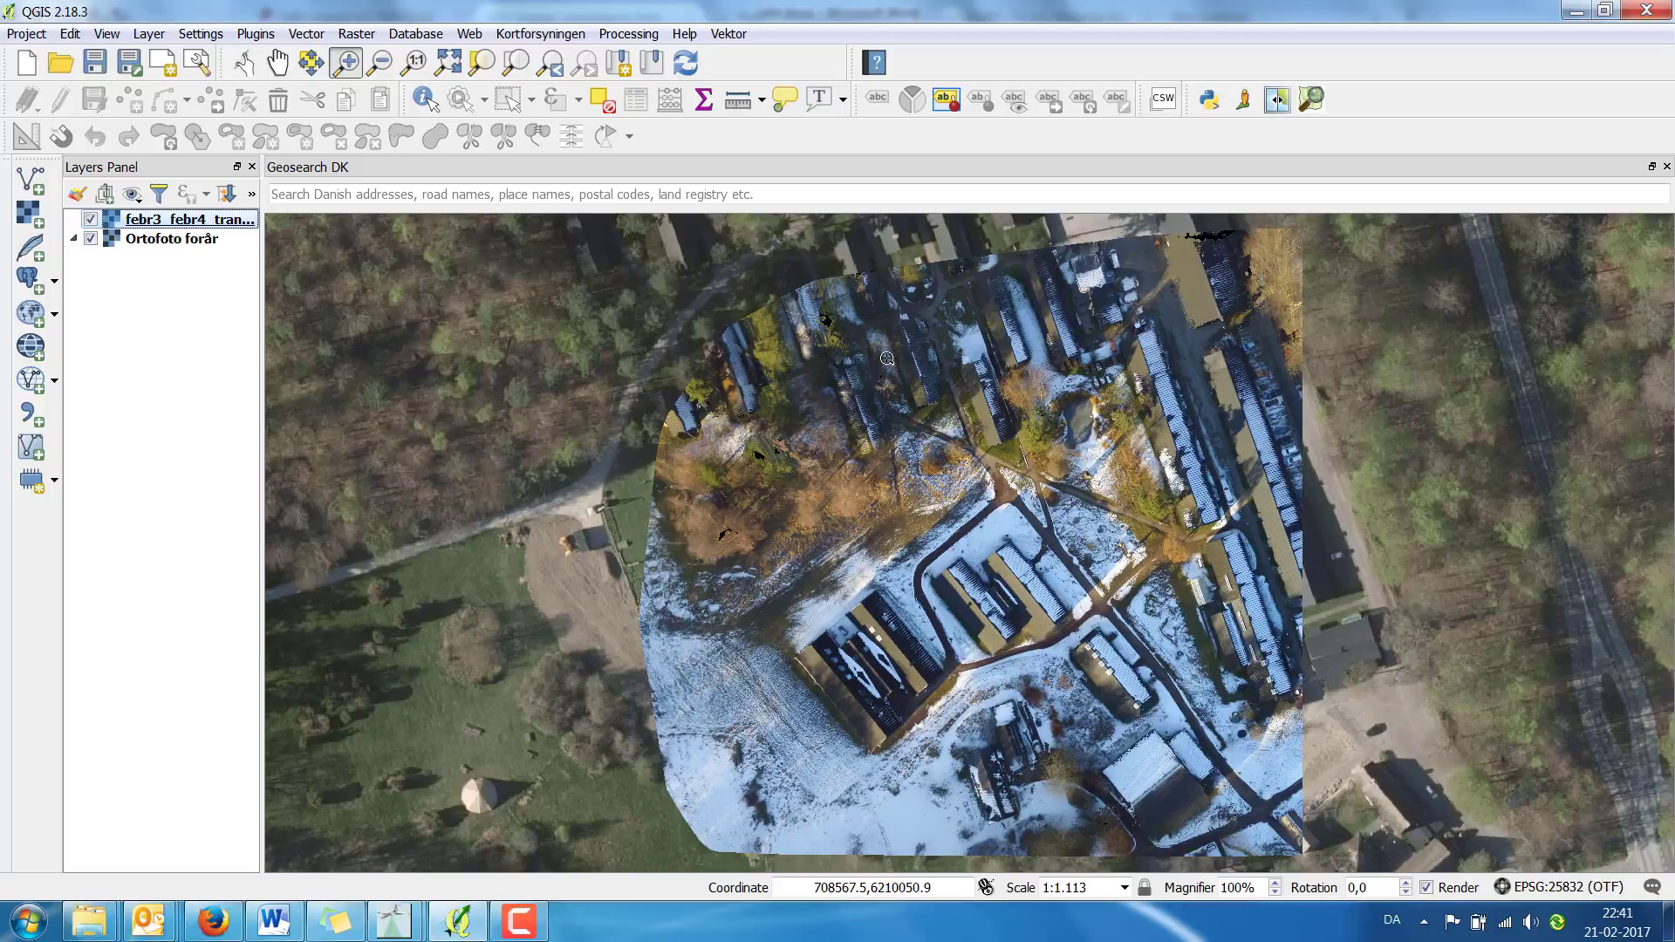
pyautogui.moveTo(885, 356); pyautogui.dragTo(1122, 579)
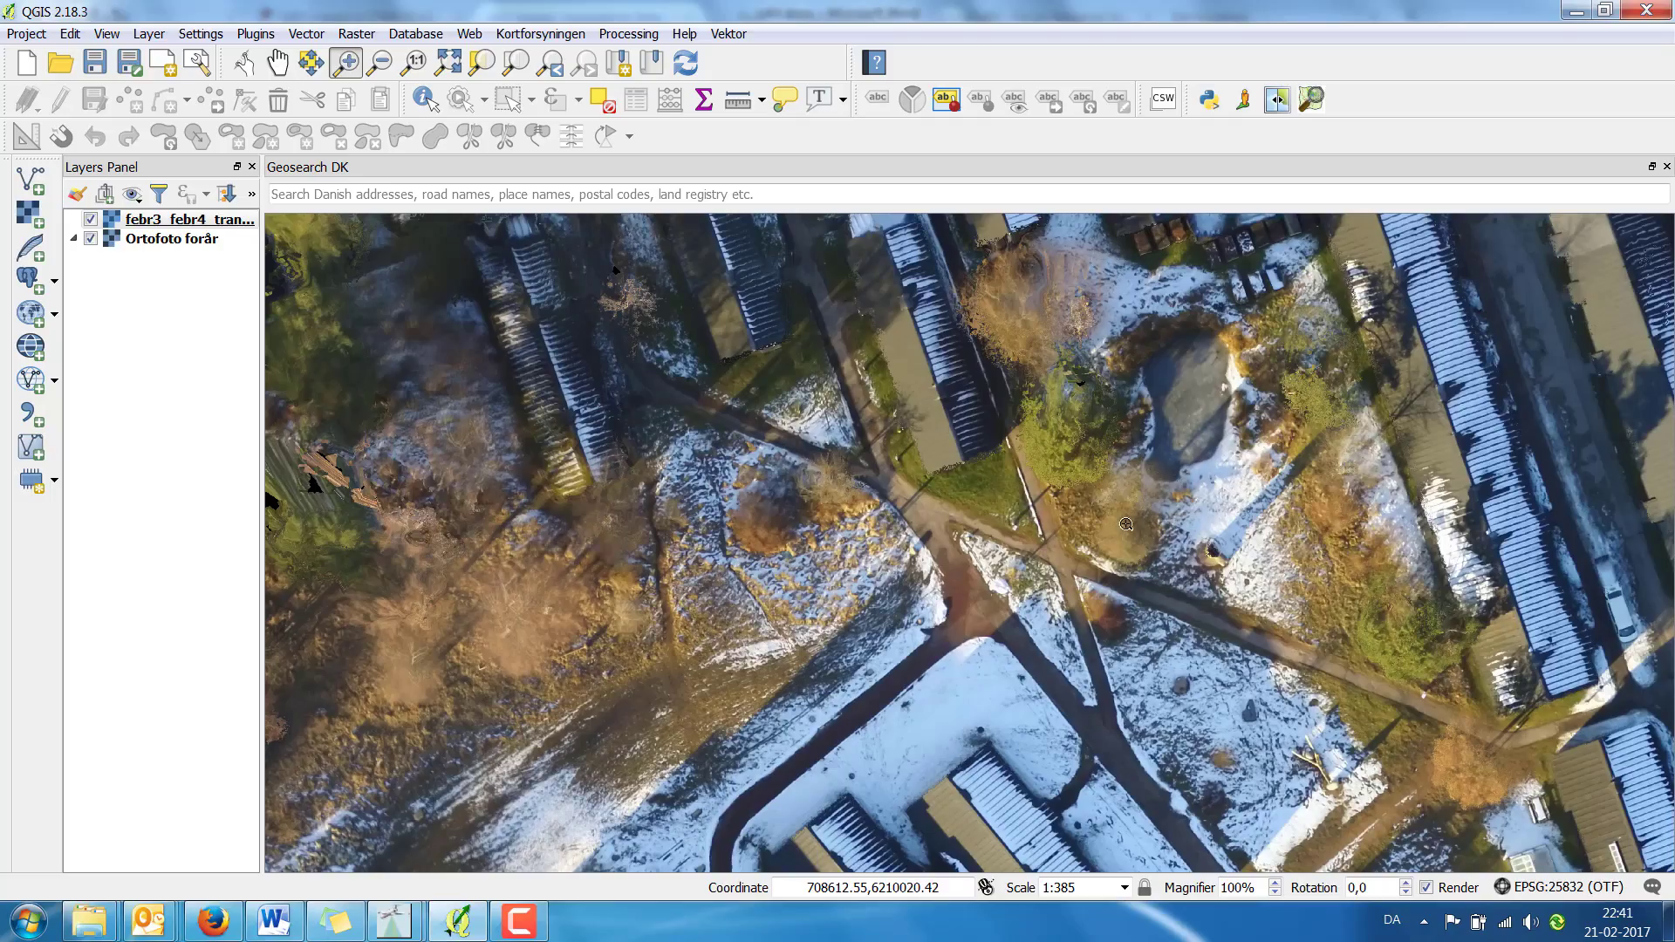
# Swipe between the mosaic and Ortofoto forår, comparing them with vertical and horizontal splits
pyautogui.click(1273, 101)
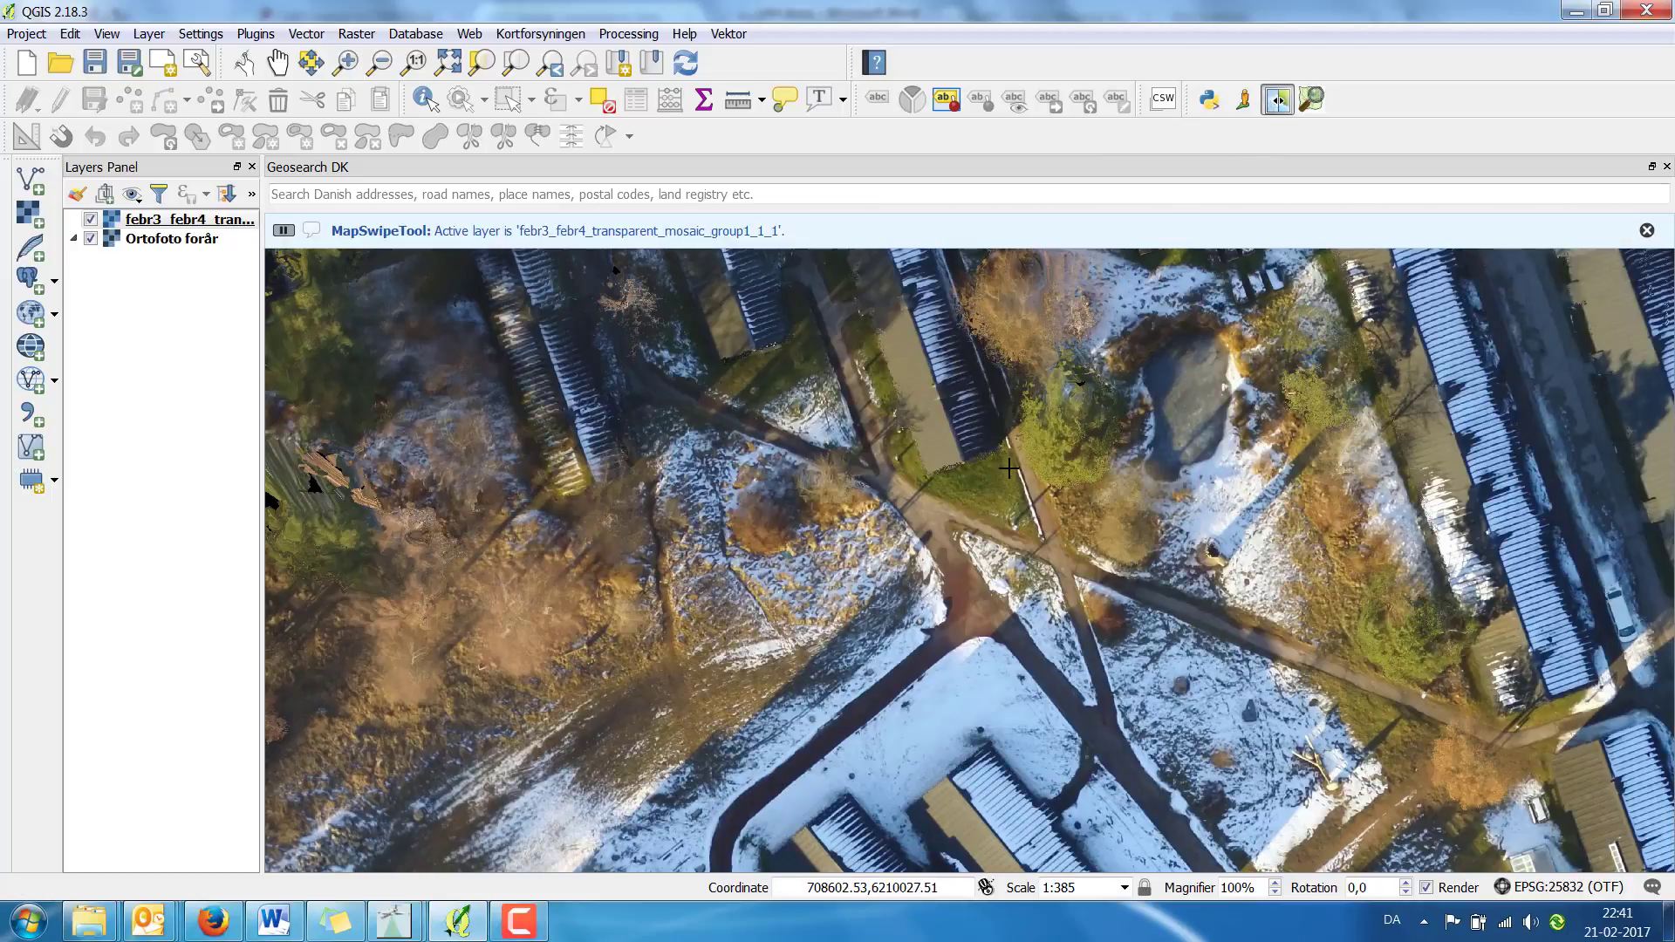
pyautogui.moveTo(1009, 471); pyautogui.dragTo(915, 512)
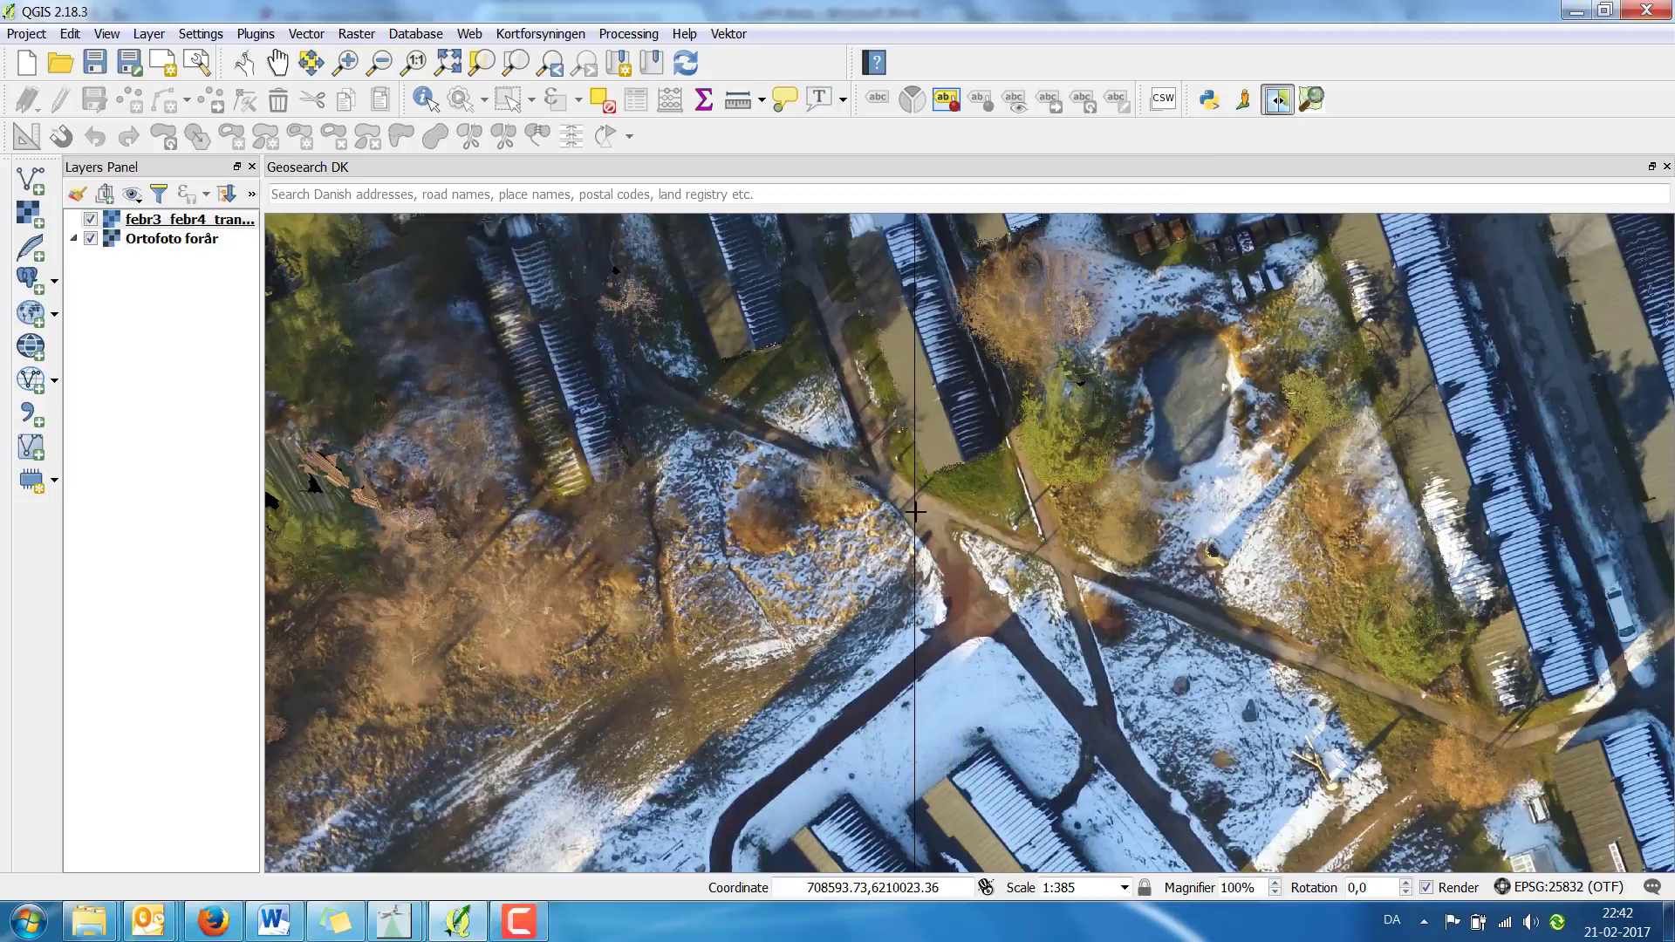
pyautogui.click(195, 245)
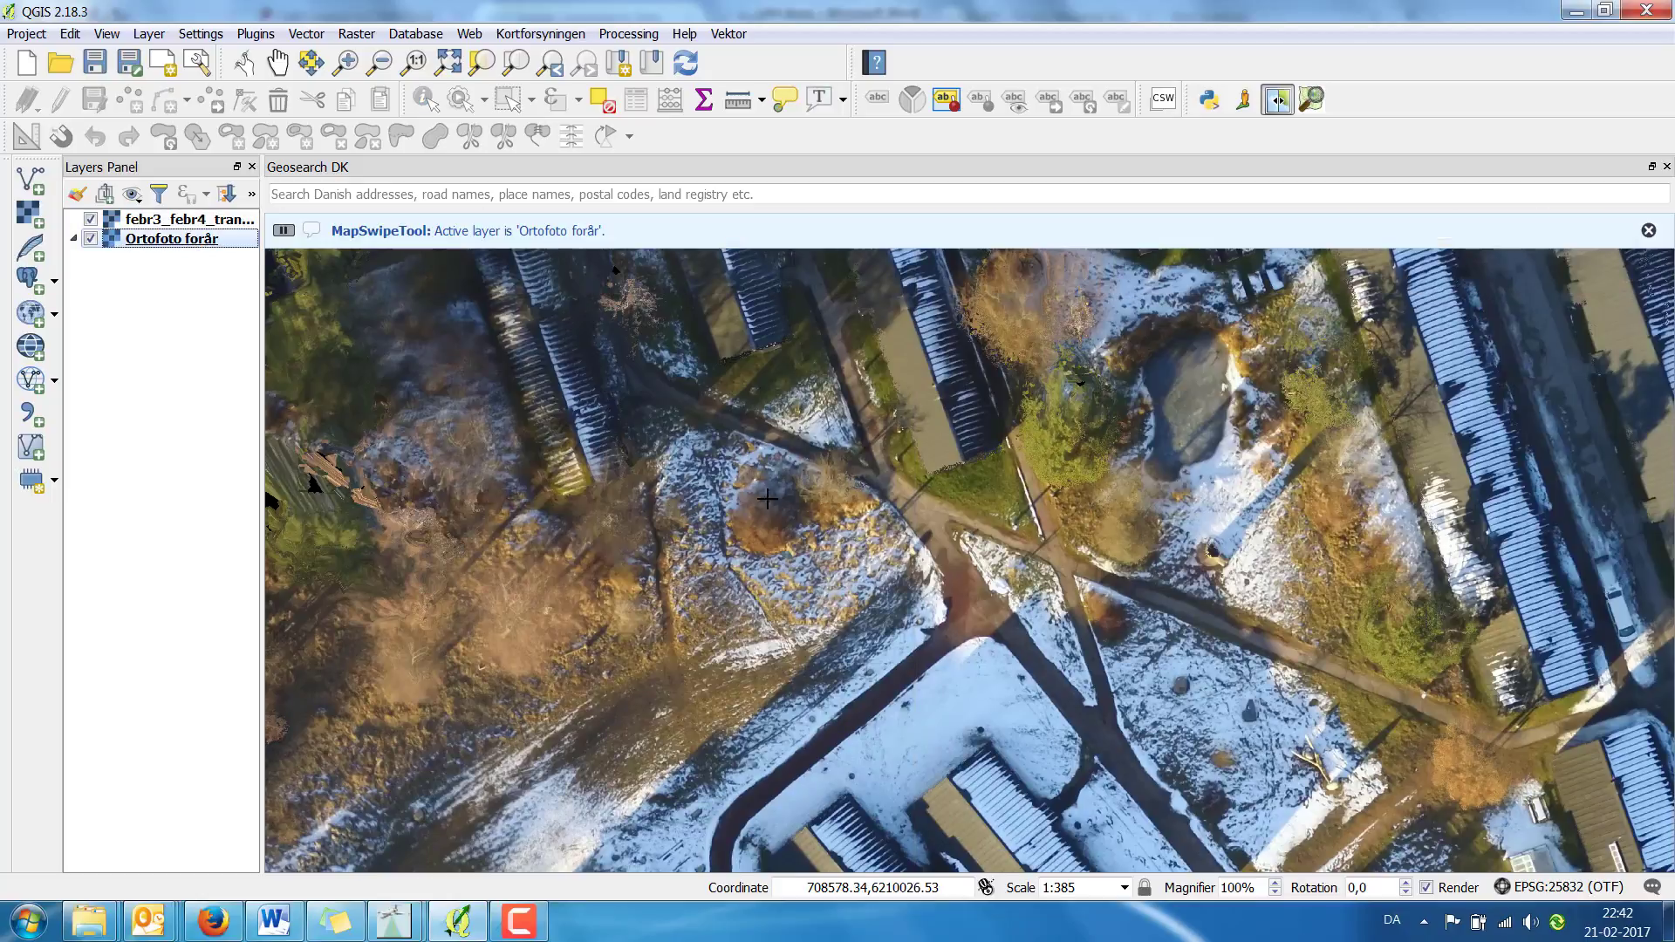
pyautogui.moveTo(916, 569); pyautogui.dragTo(1090, 656)
pyautogui.moveTo(1157, 577); pyautogui.dragTo(1117, 555)
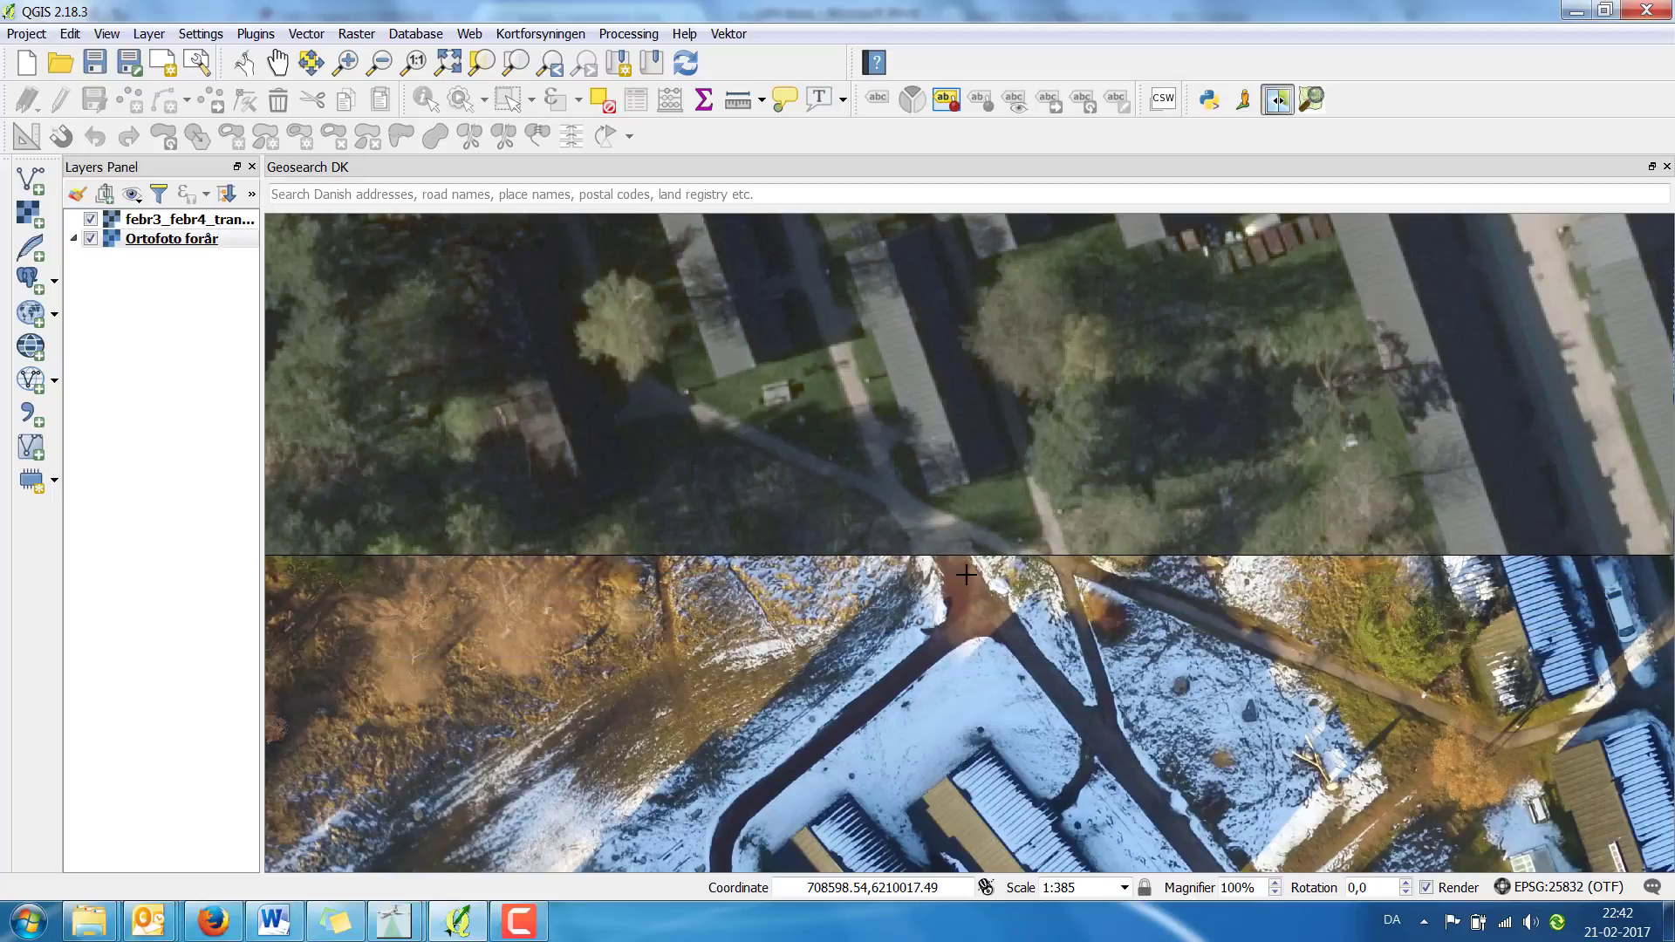
pyautogui.moveTo(966, 573)
pyautogui.mouseDown()
pyautogui.moveTo(955, 361)
pyautogui.moveTo(928, 812)
pyautogui.moveTo(966, 552)
pyautogui.mouseUp()
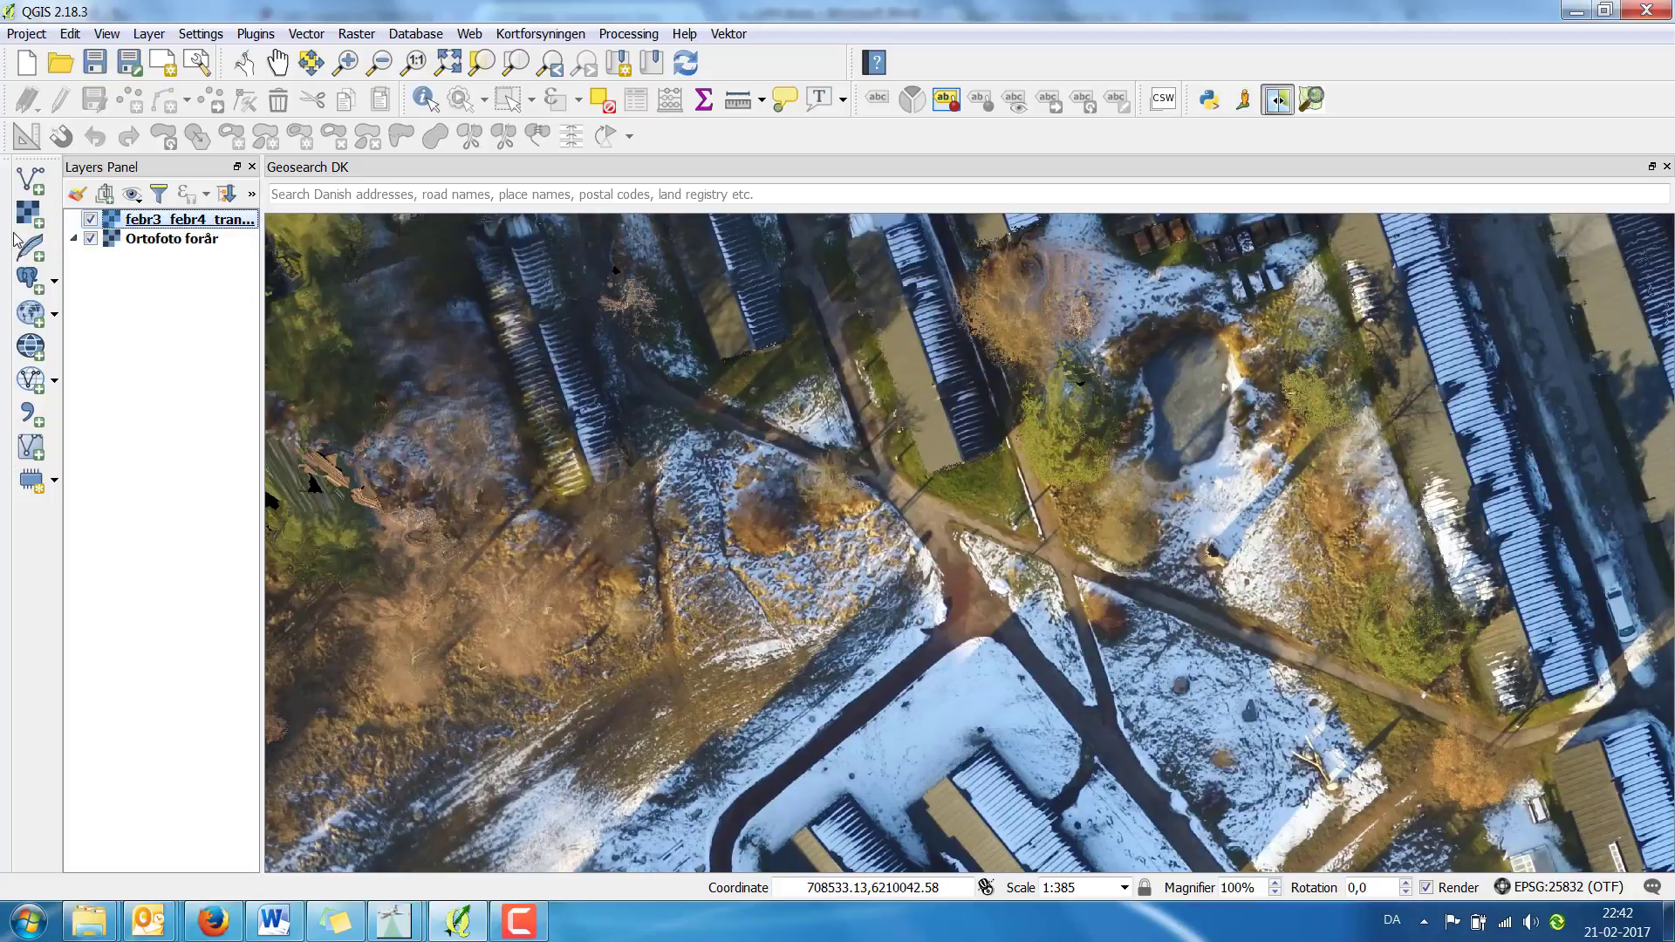
# Load Feb2017_dsm.tif from the feb17 result folder as a raster layer
pyautogui.click(35, 213)
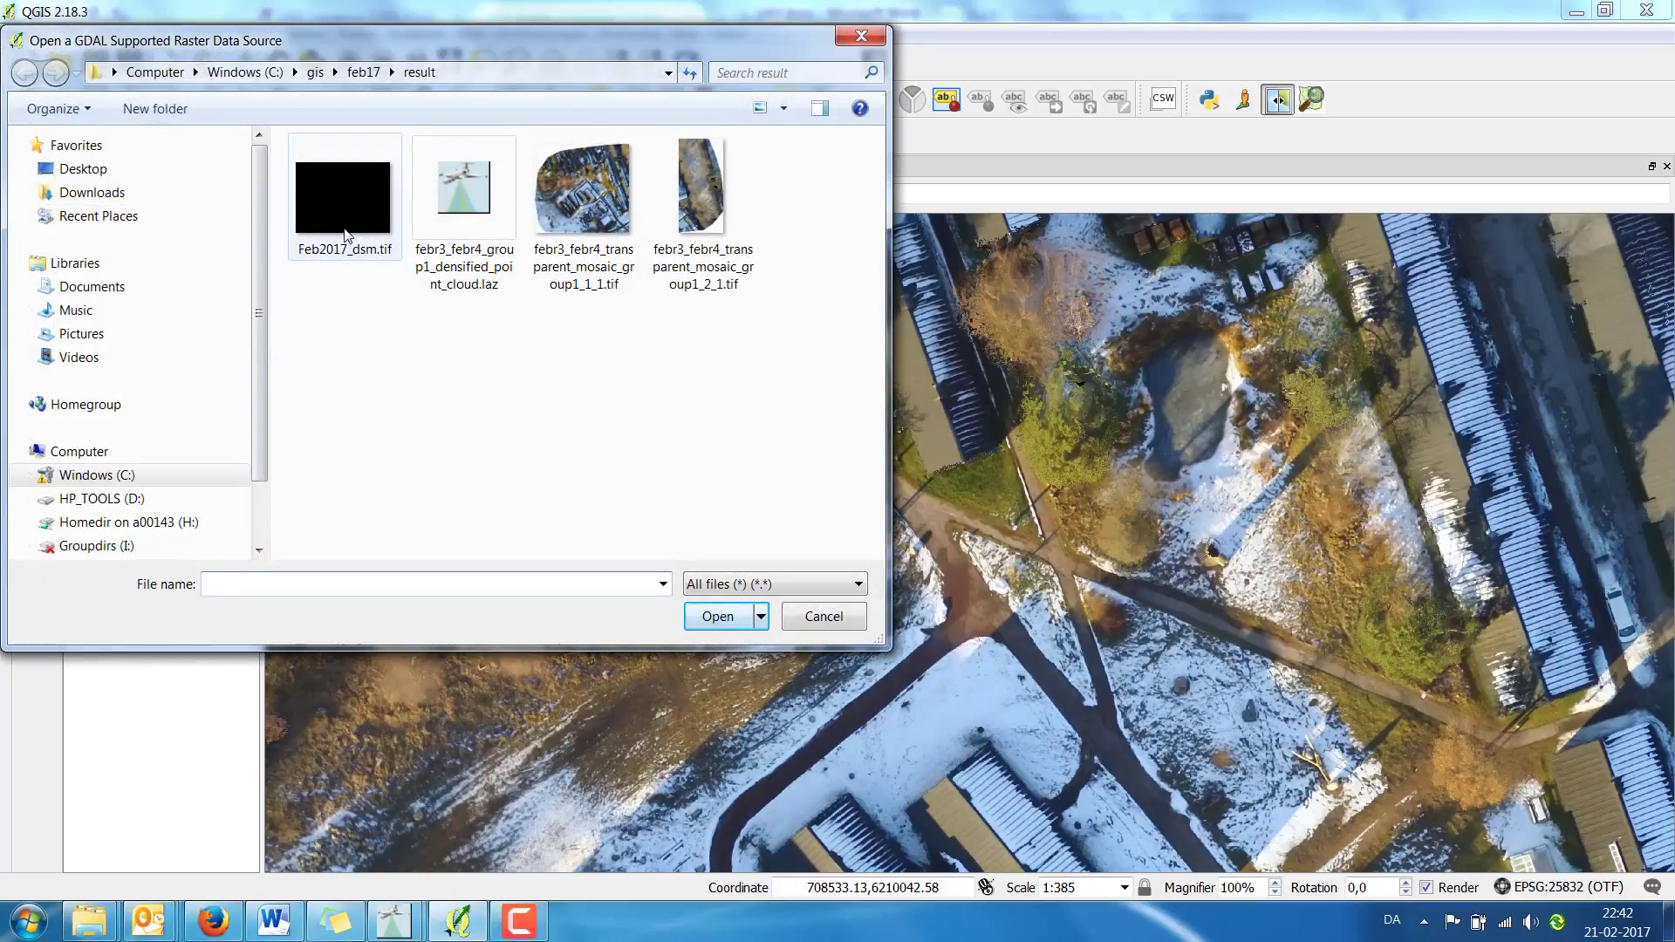
pyautogui.click(346, 233)
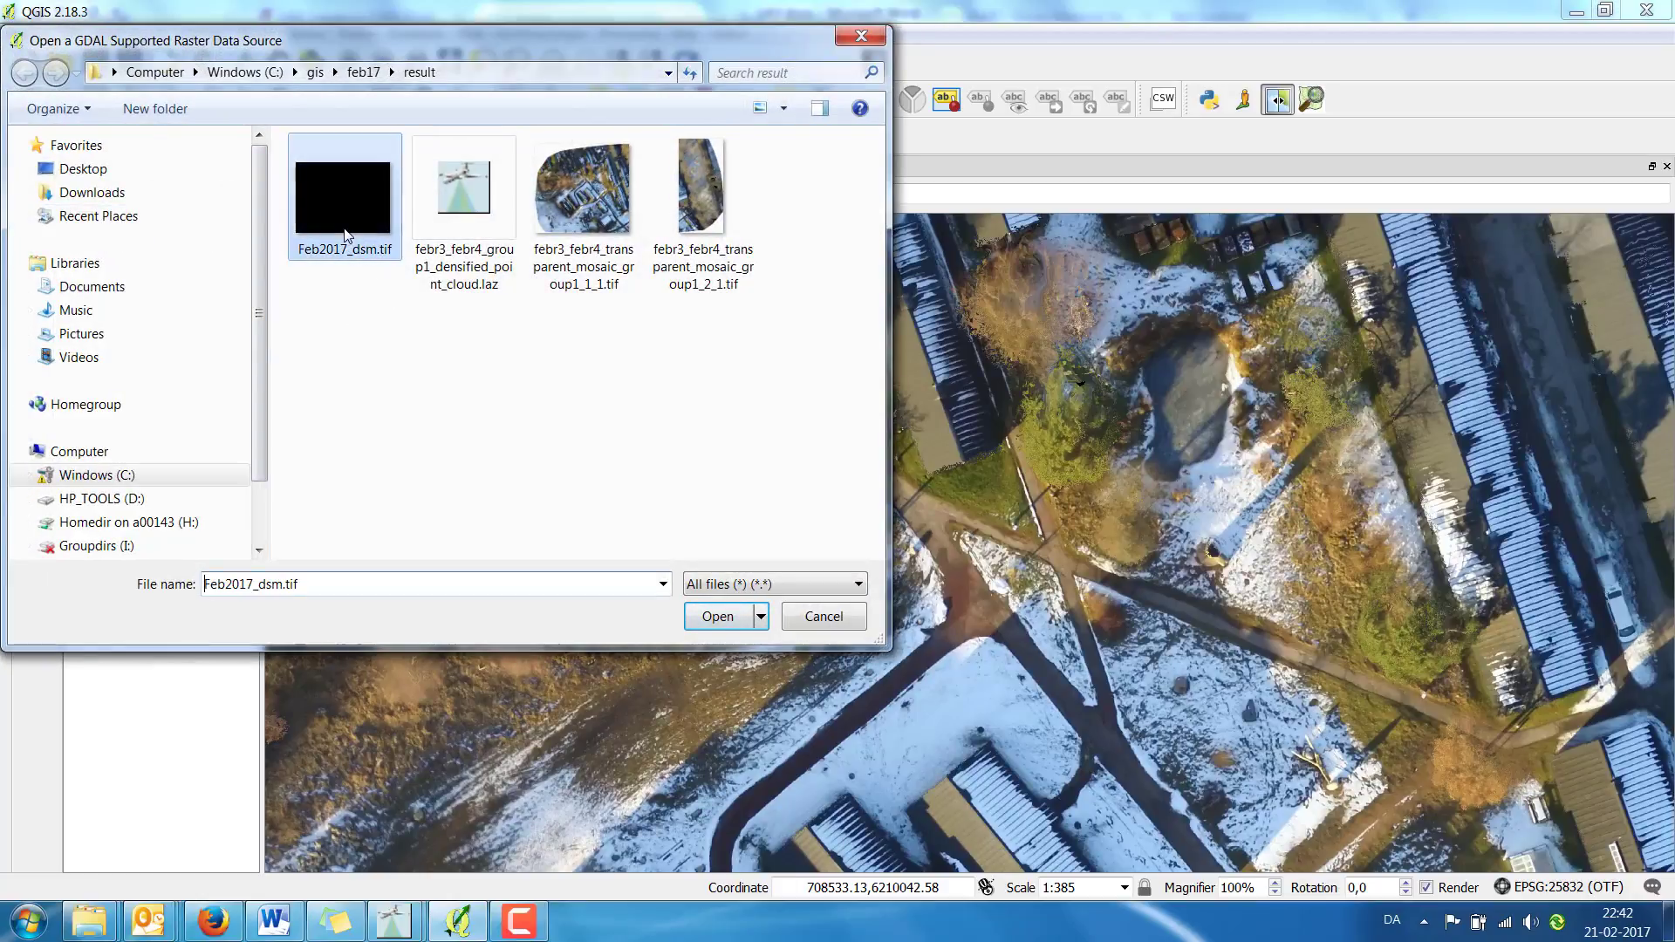
pyautogui.click(713, 618)
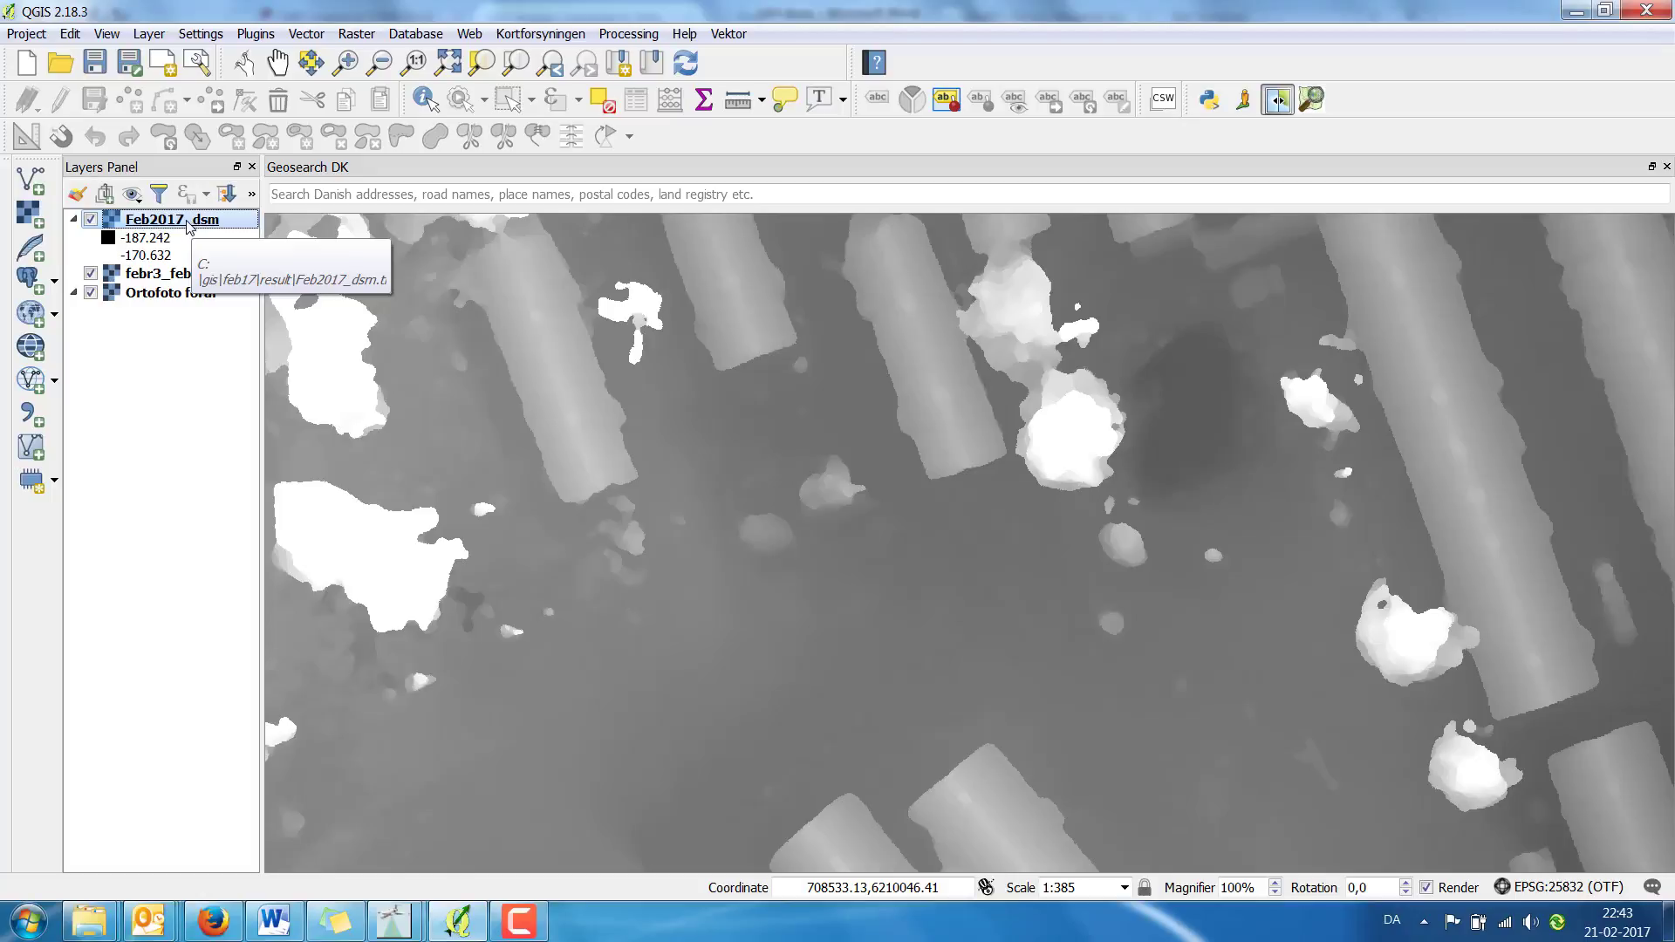
# In Feb2017_dsm's style properties, choose Hillshade rendering with Z factor 3
pyautogui.doubleClick(189, 220)
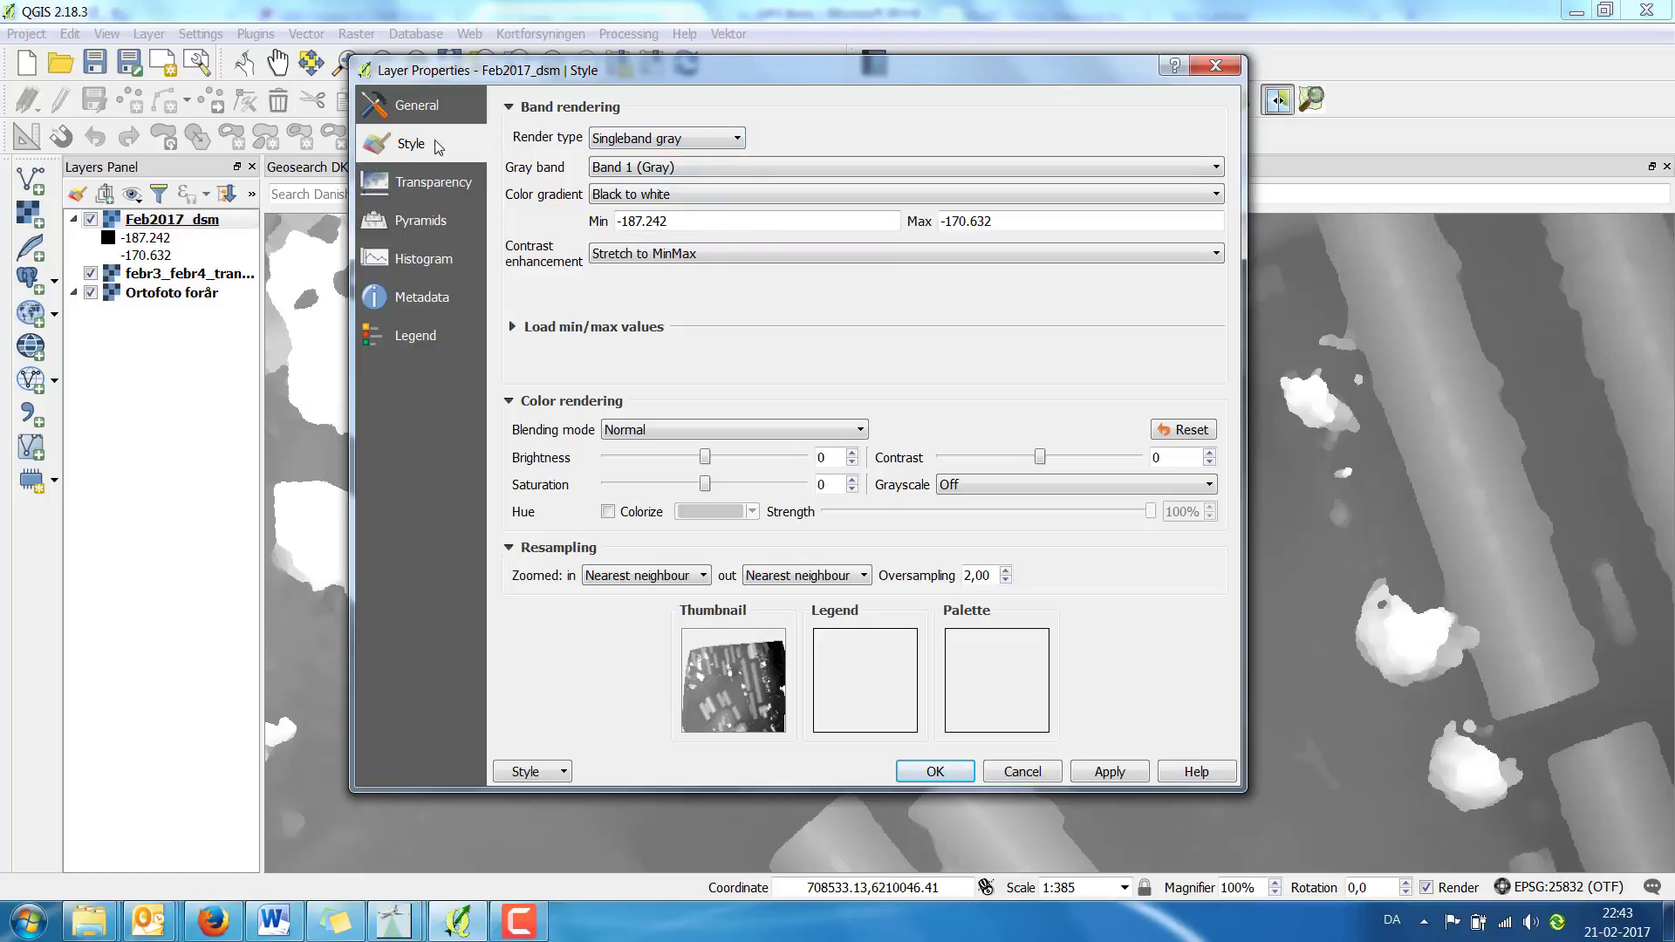
pyautogui.click(703, 141)
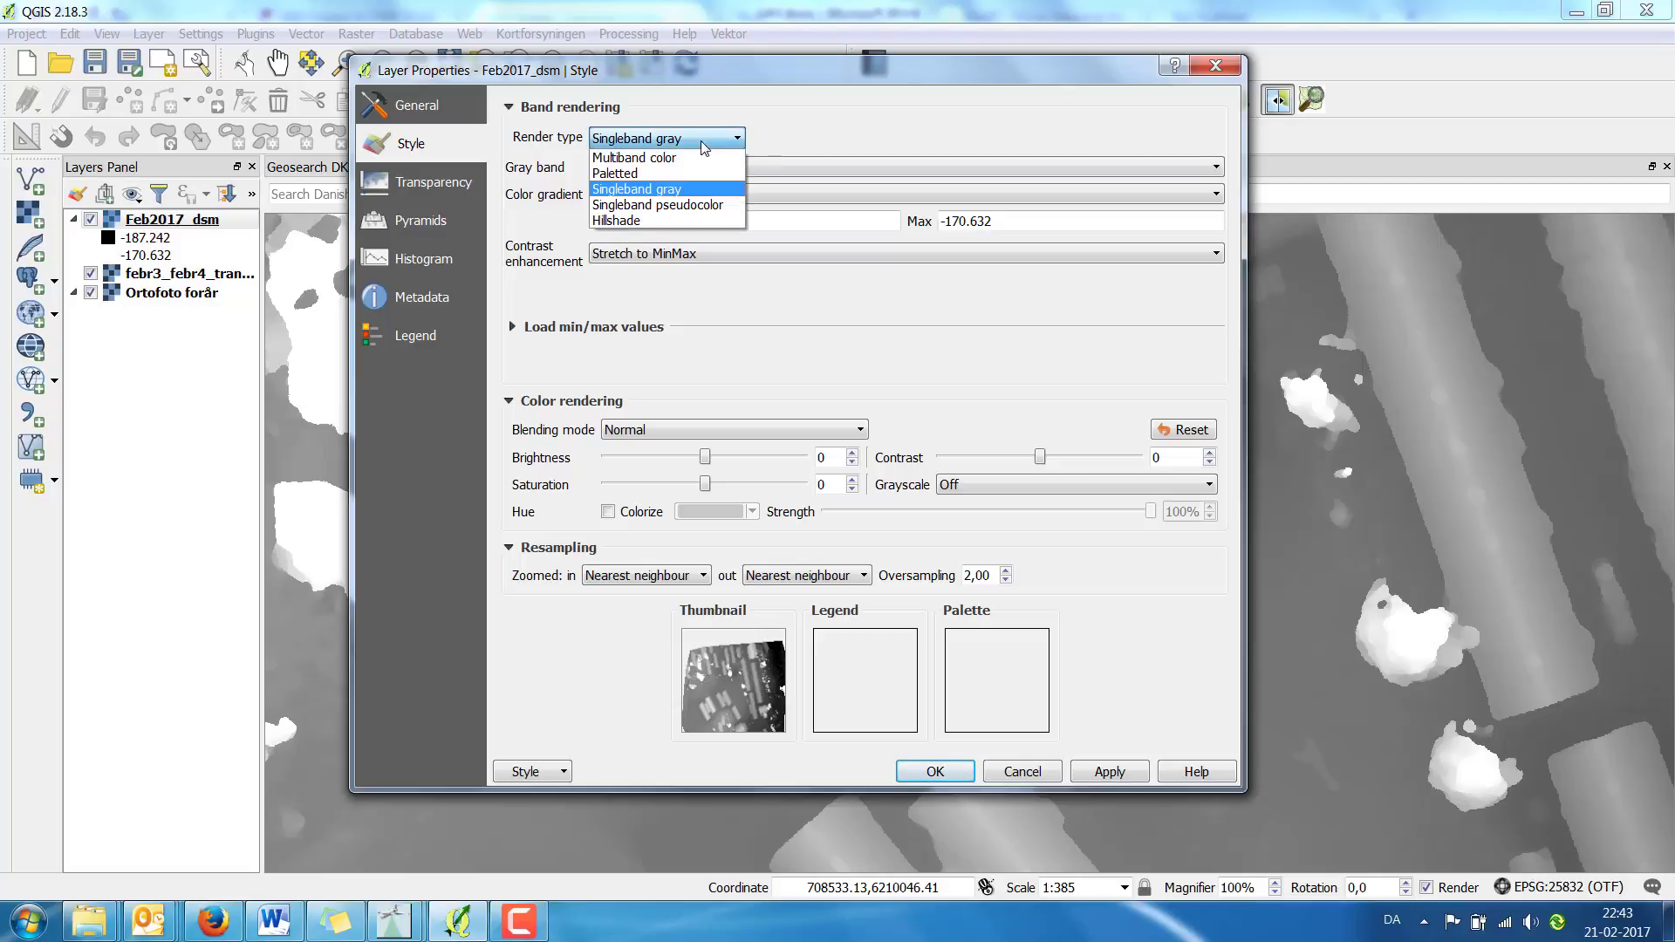
pyautogui.click(663, 223)
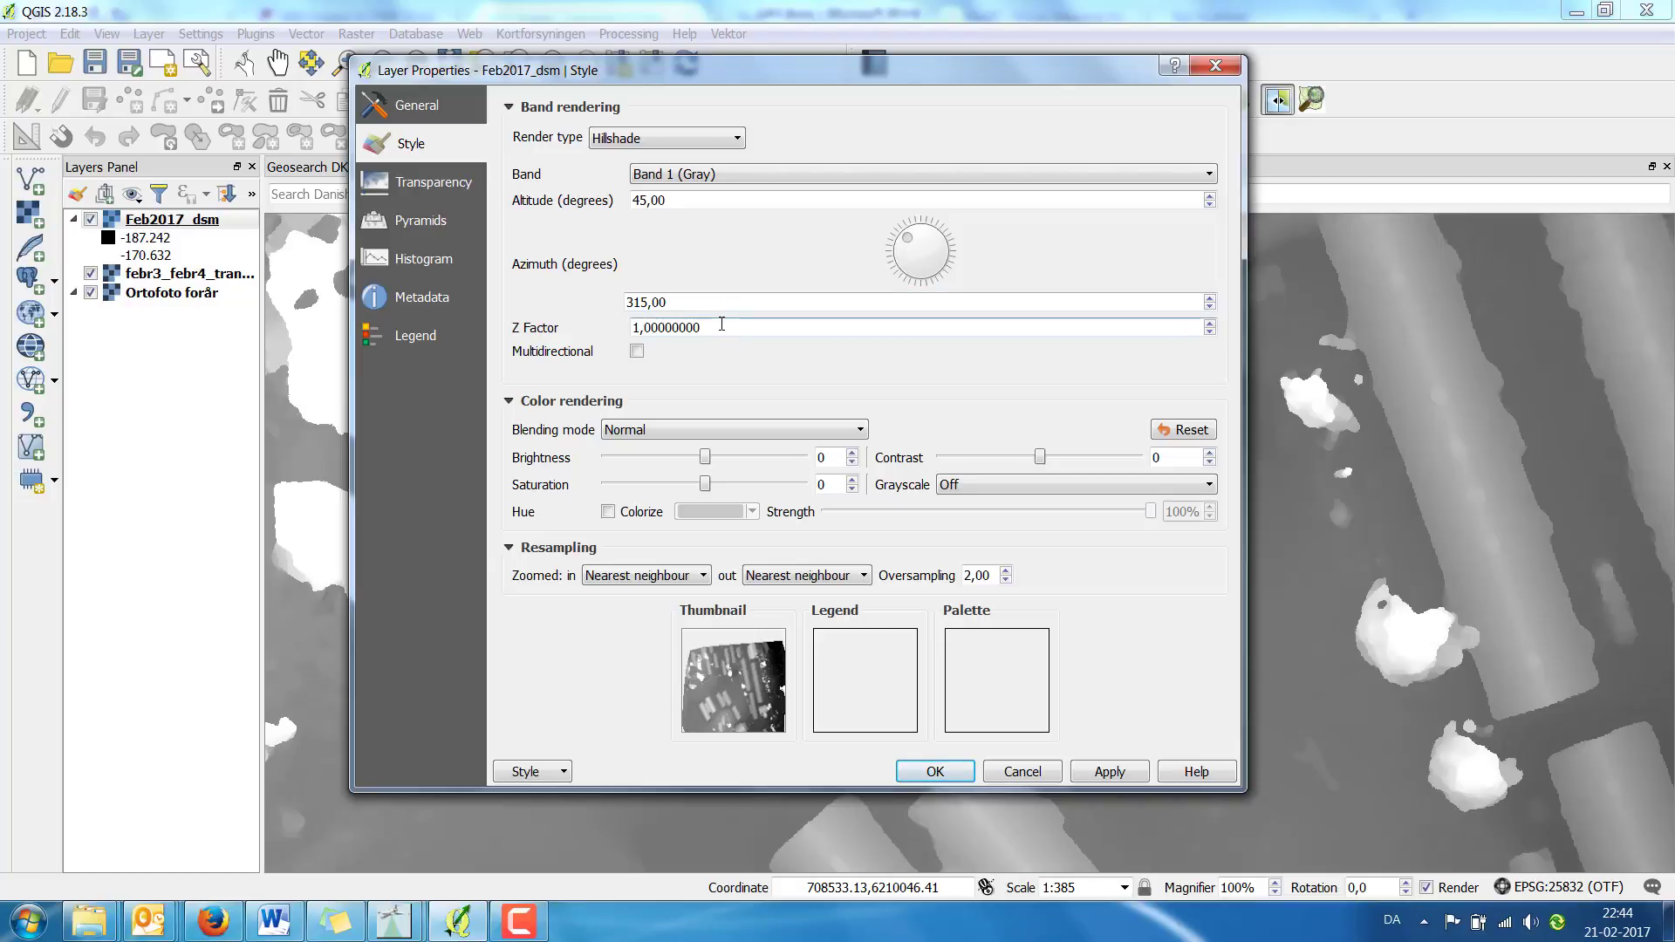
pyautogui.moveTo(717, 324); pyautogui.dragTo(615, 322)
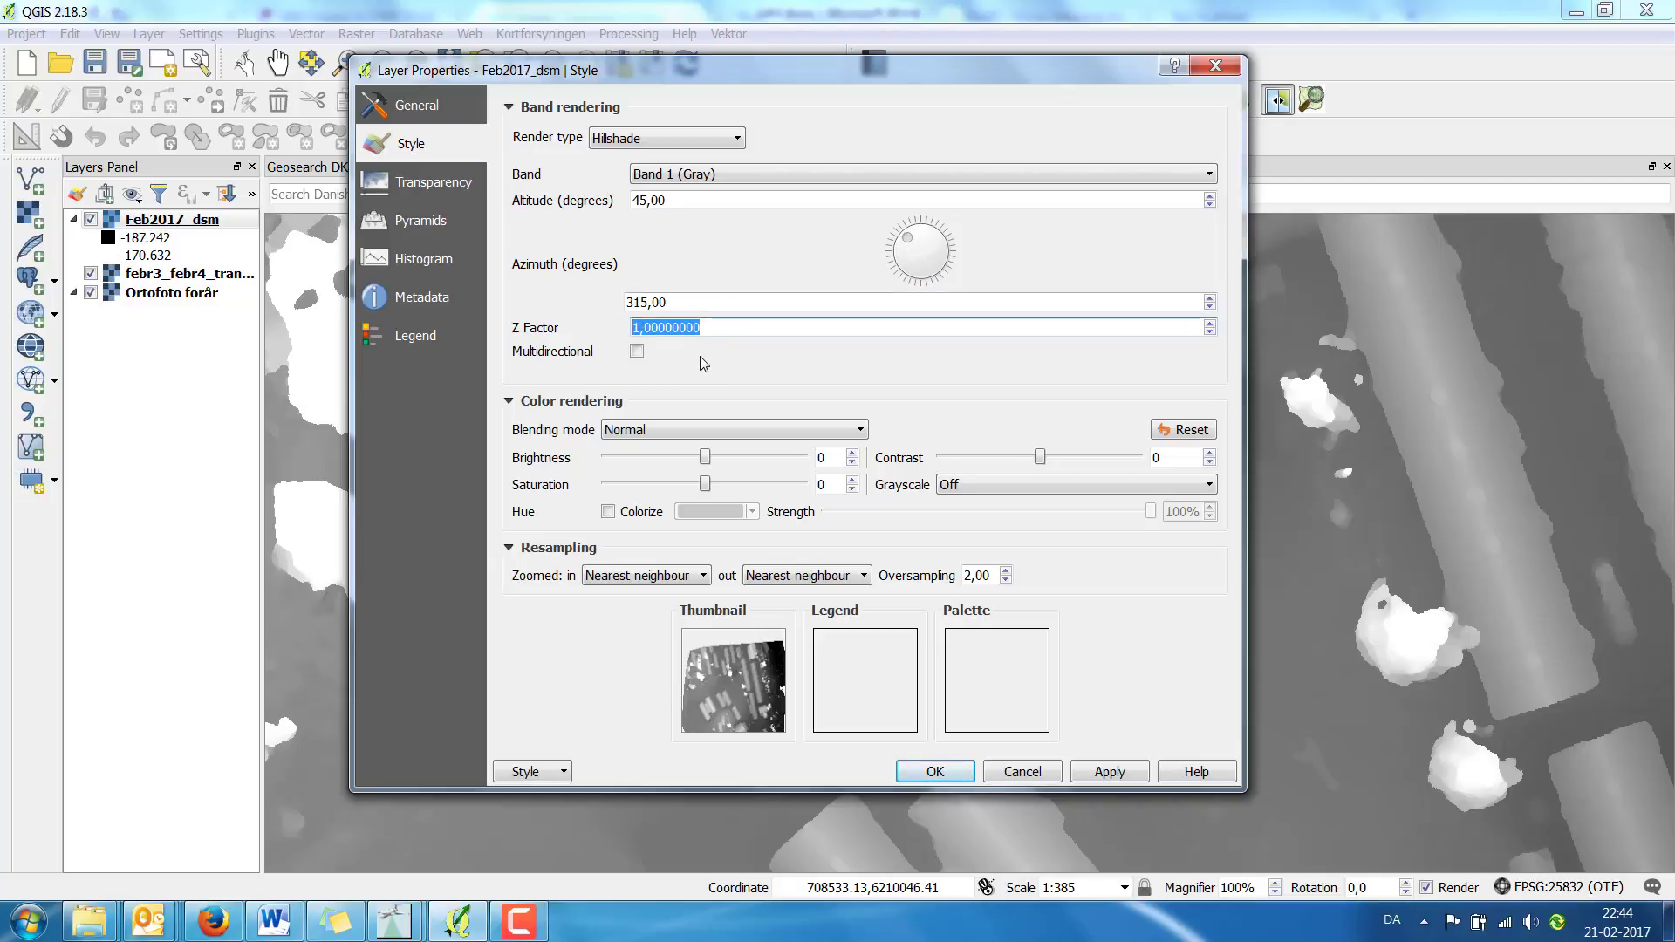
pyautogui.write('3')
# Set resampling to Bilinear zoomed in, Average zoomed out, and oversampling 0,8
pyautogui.click(653, 578)
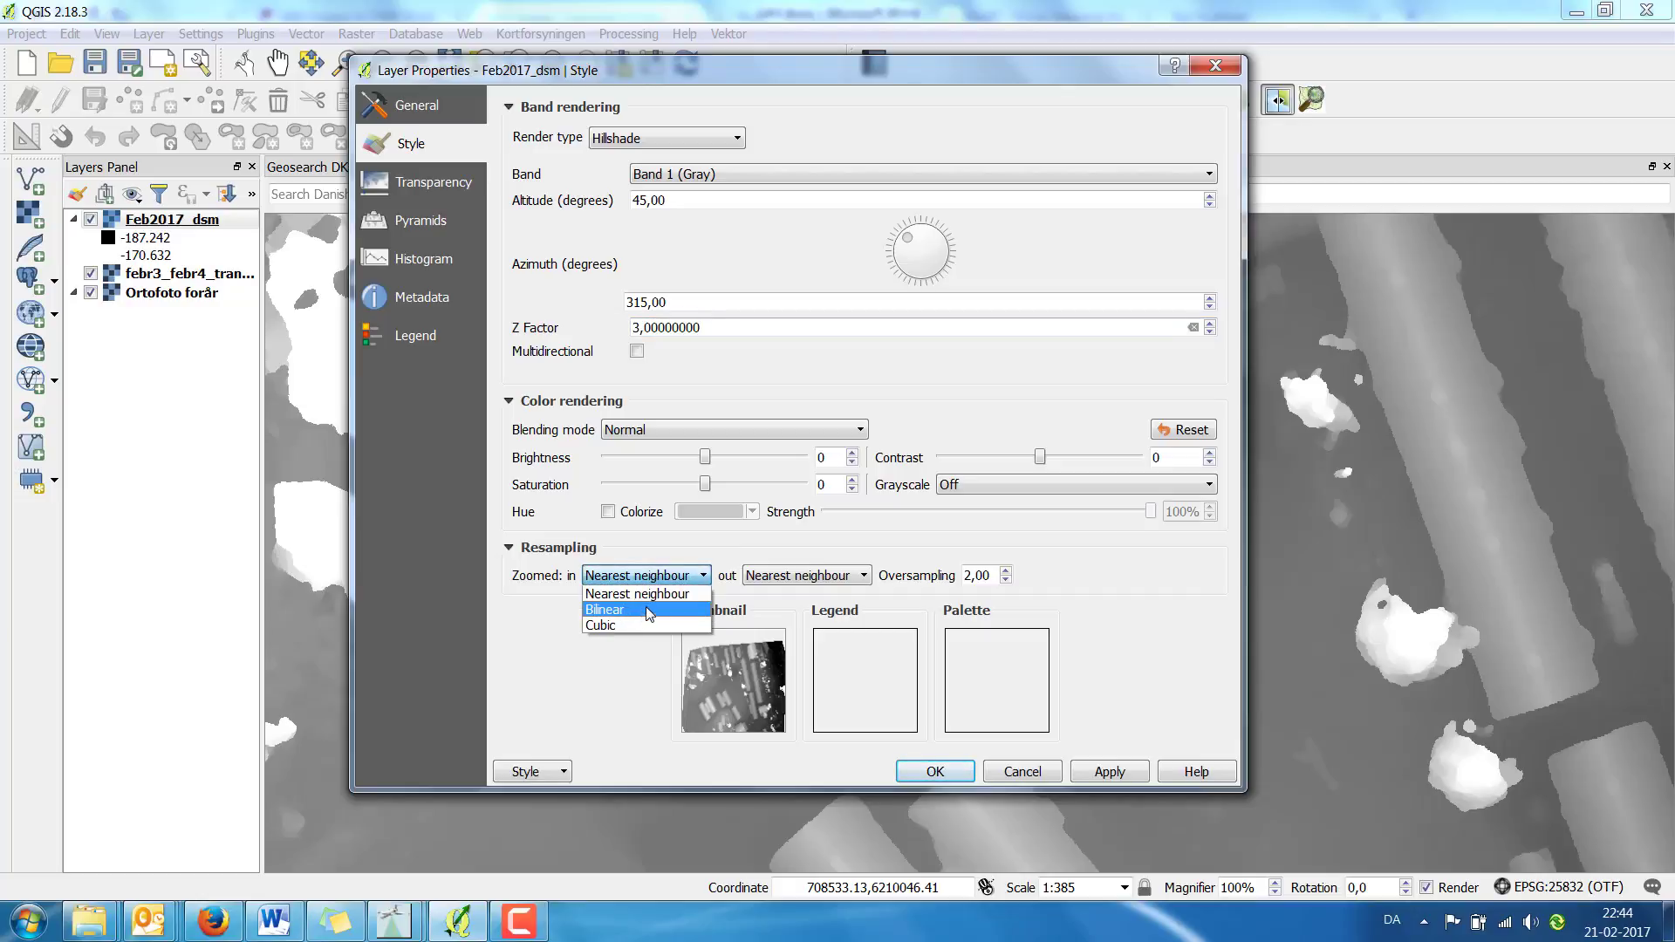
pyautogui.click(639, 612)
pyautogui.click(793, 580)
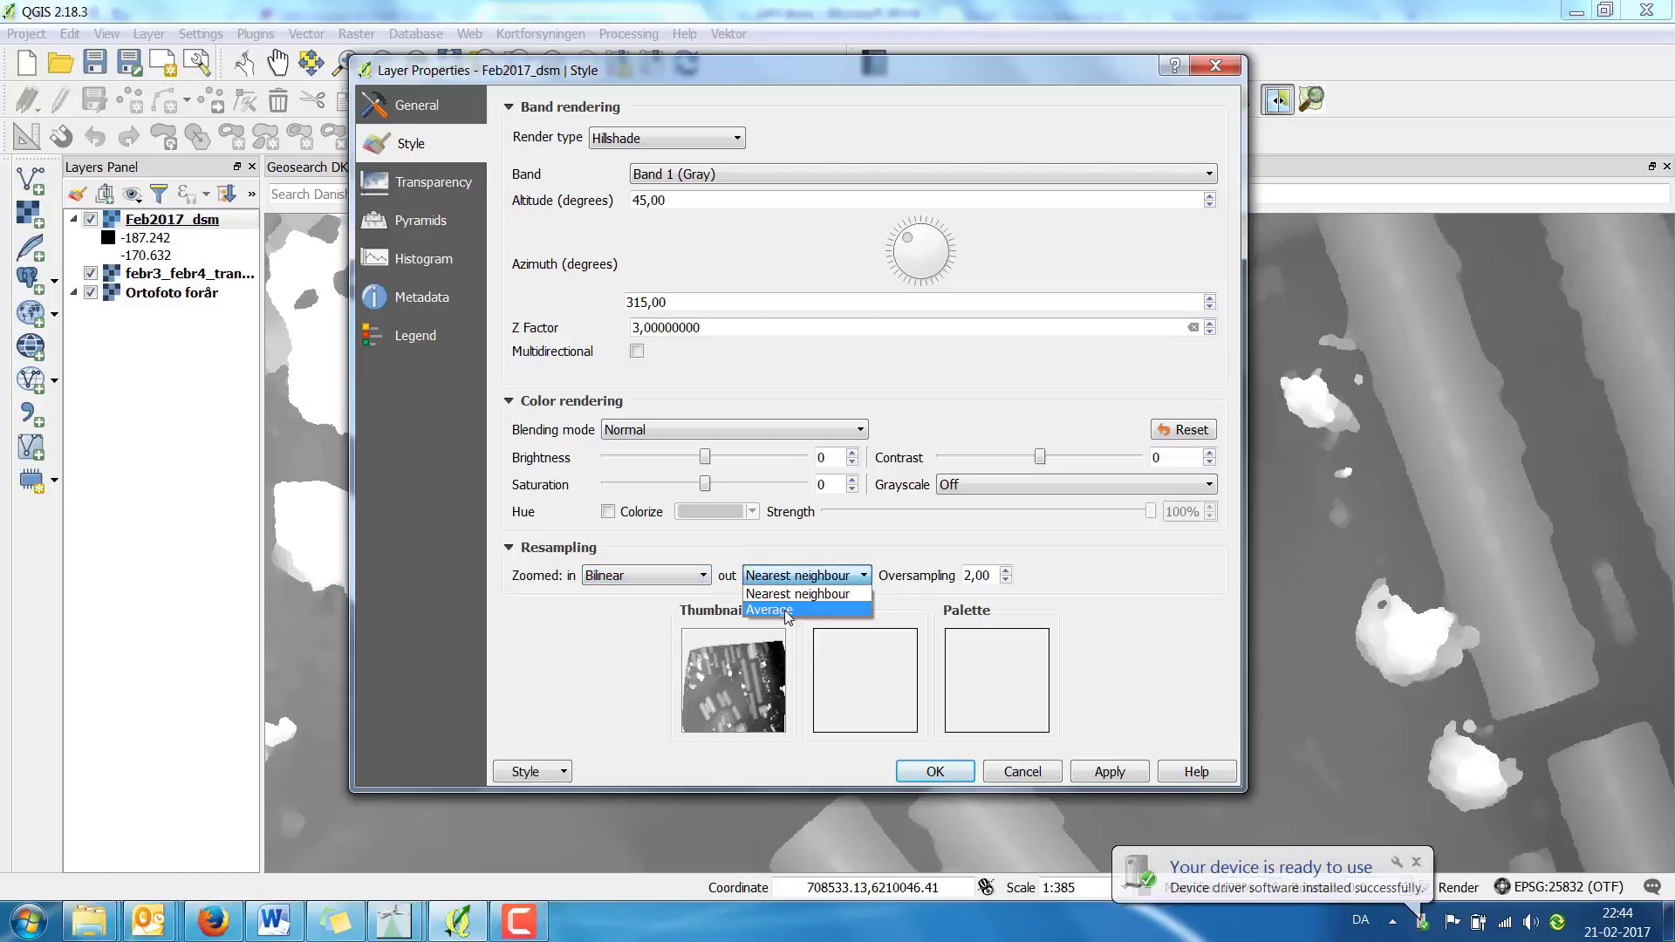
pyautogui.click(785, 610)
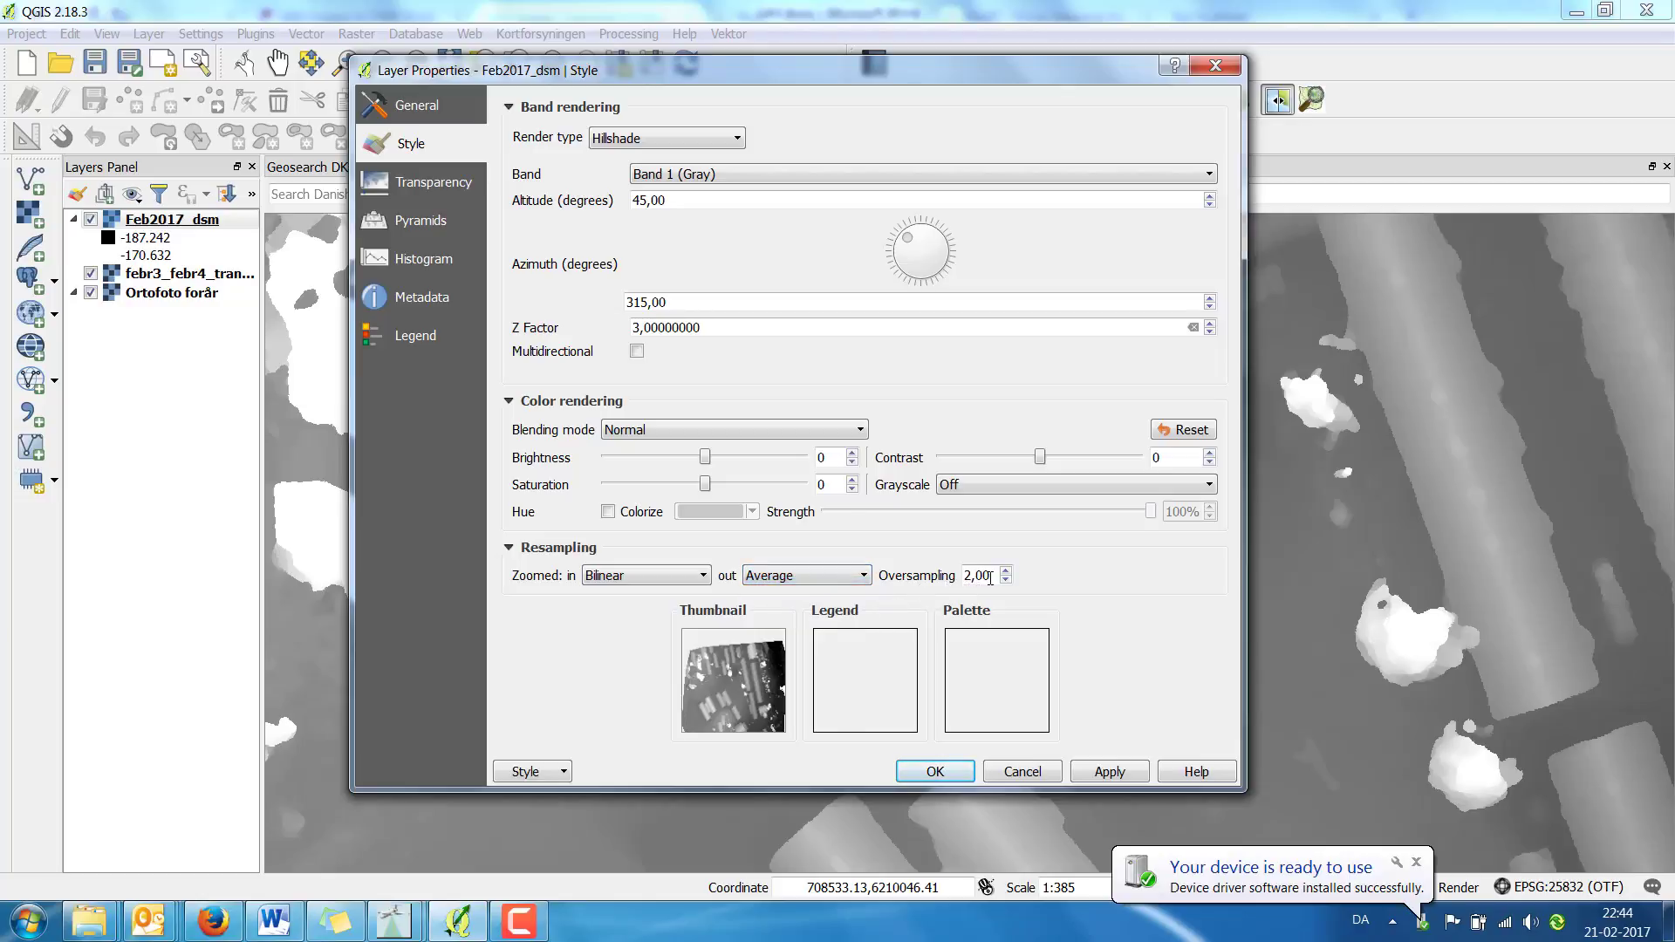
pyautogui.moveTo(993, 577); pyautogui.dragTo(949, 576)
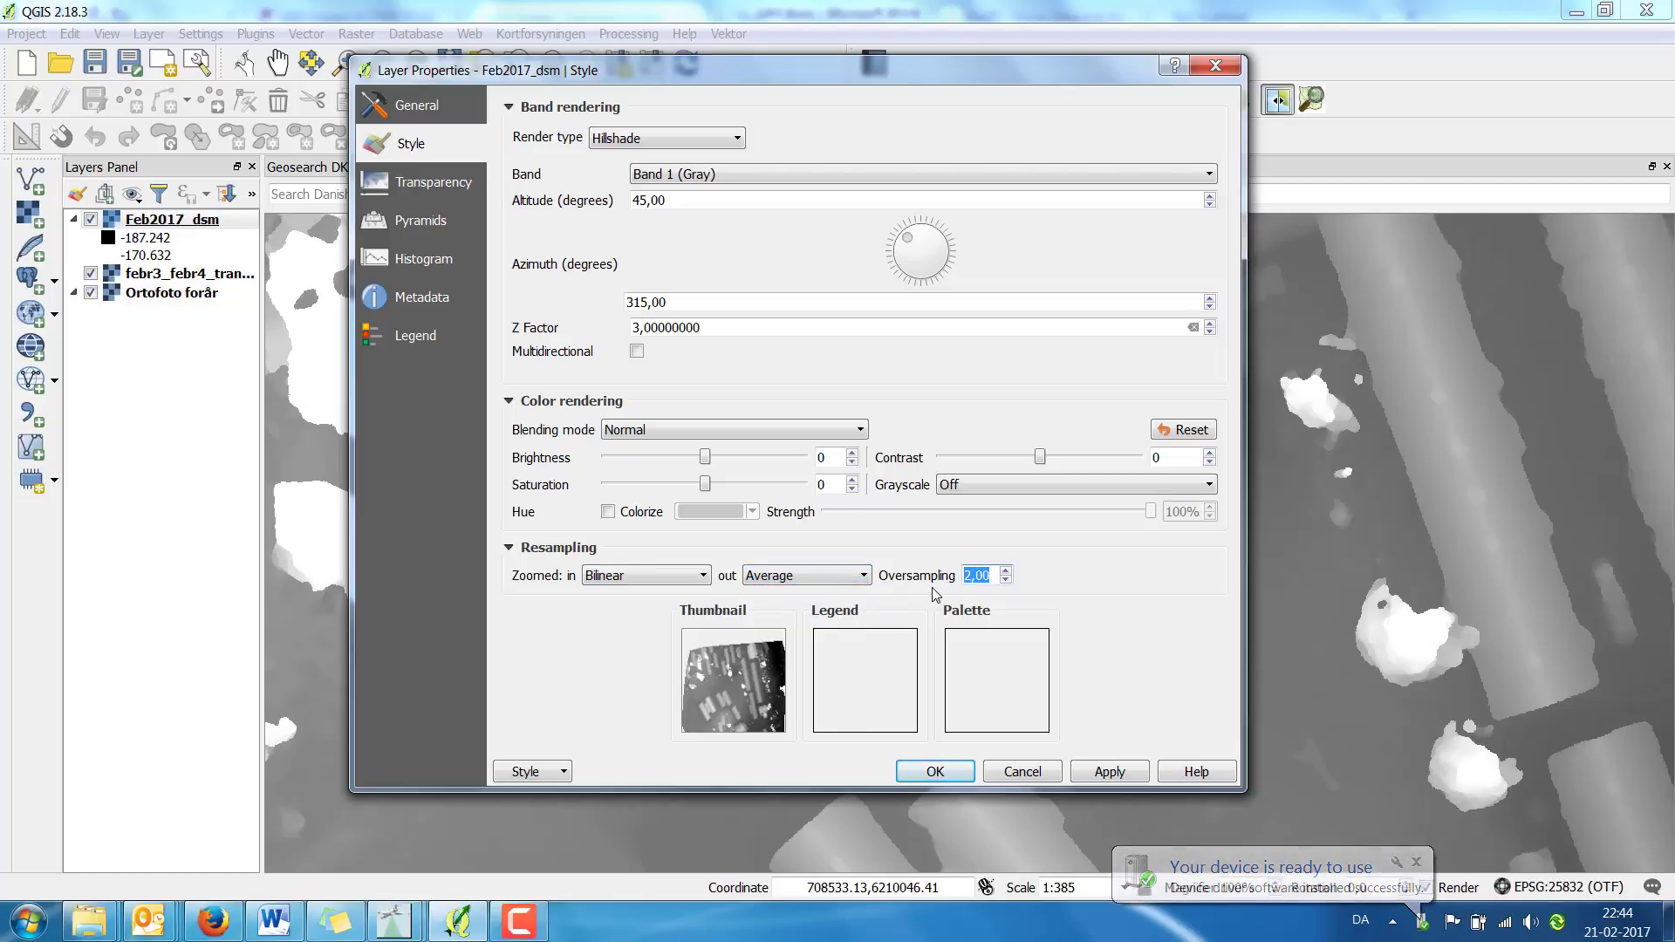
pyautogui.write('0')
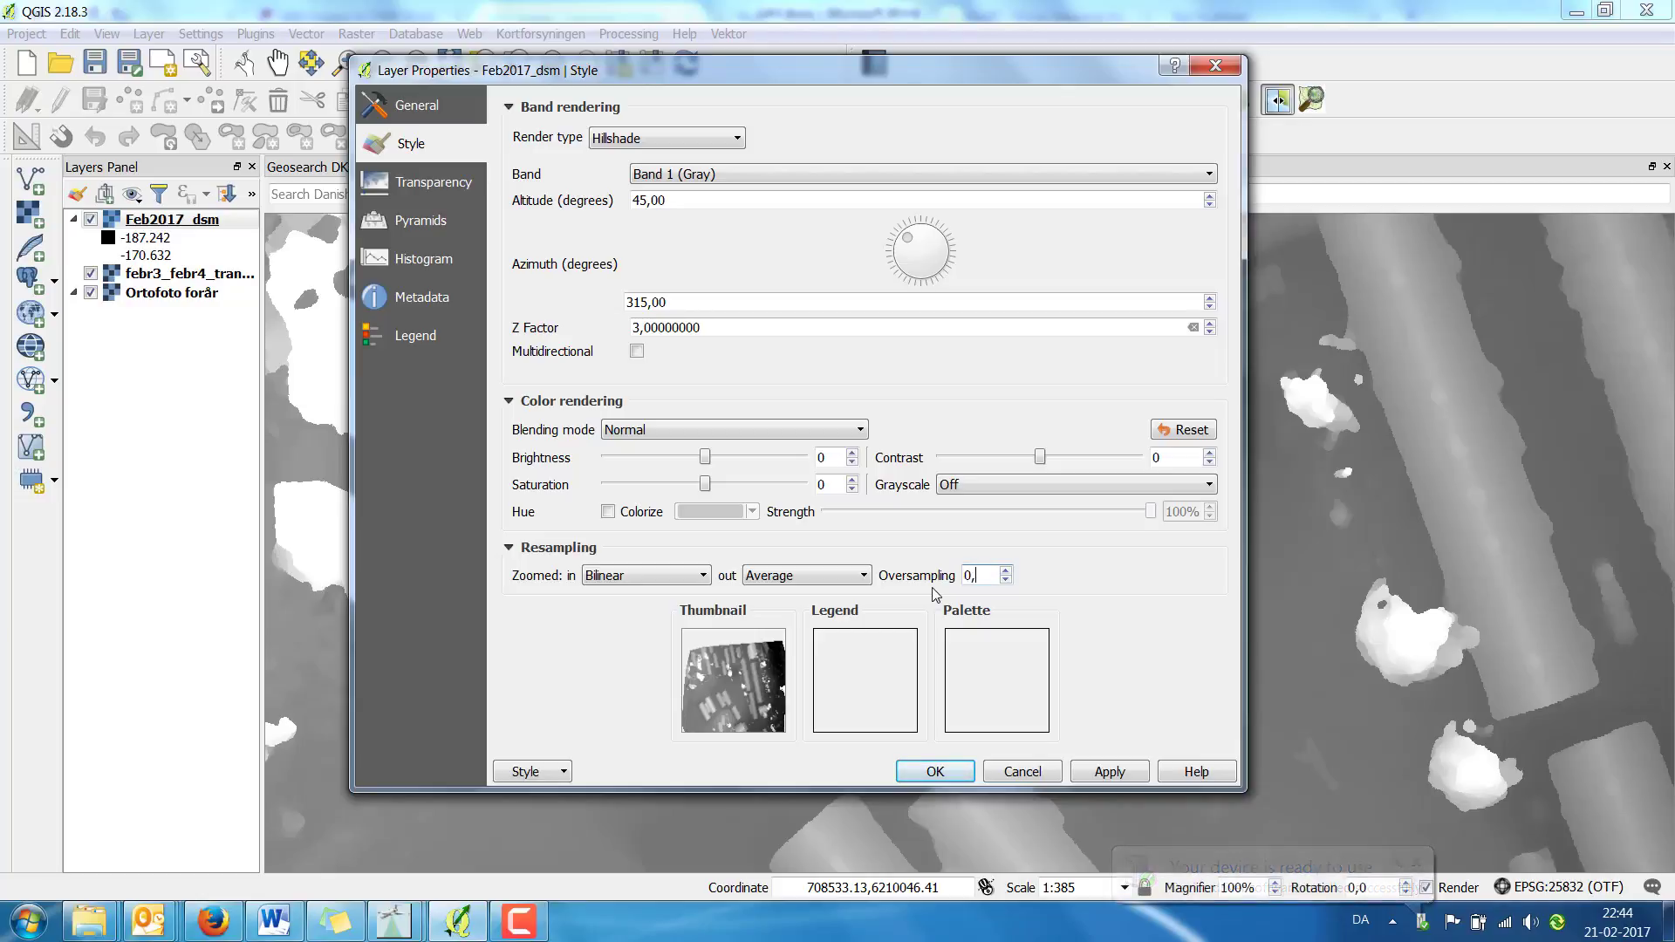
pyautogui.write(',8')
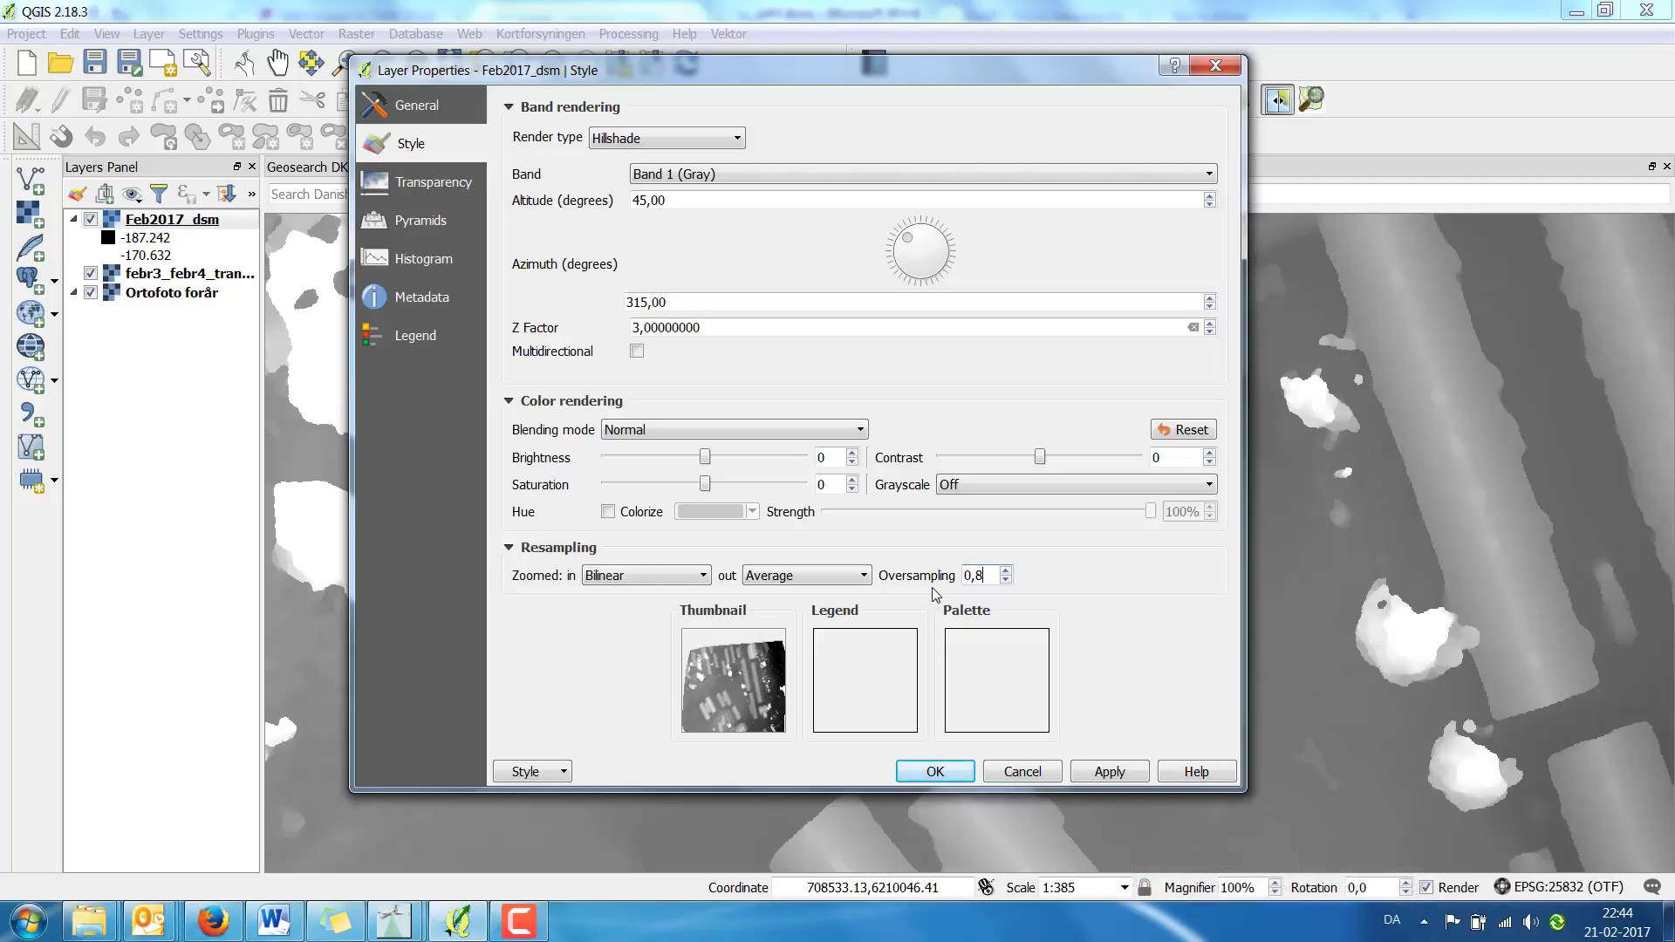
# Apply the hillshade, zoom out to 1:770, and move Feb2017_dsm below the mosaic
pyautogui.click(935, 771)
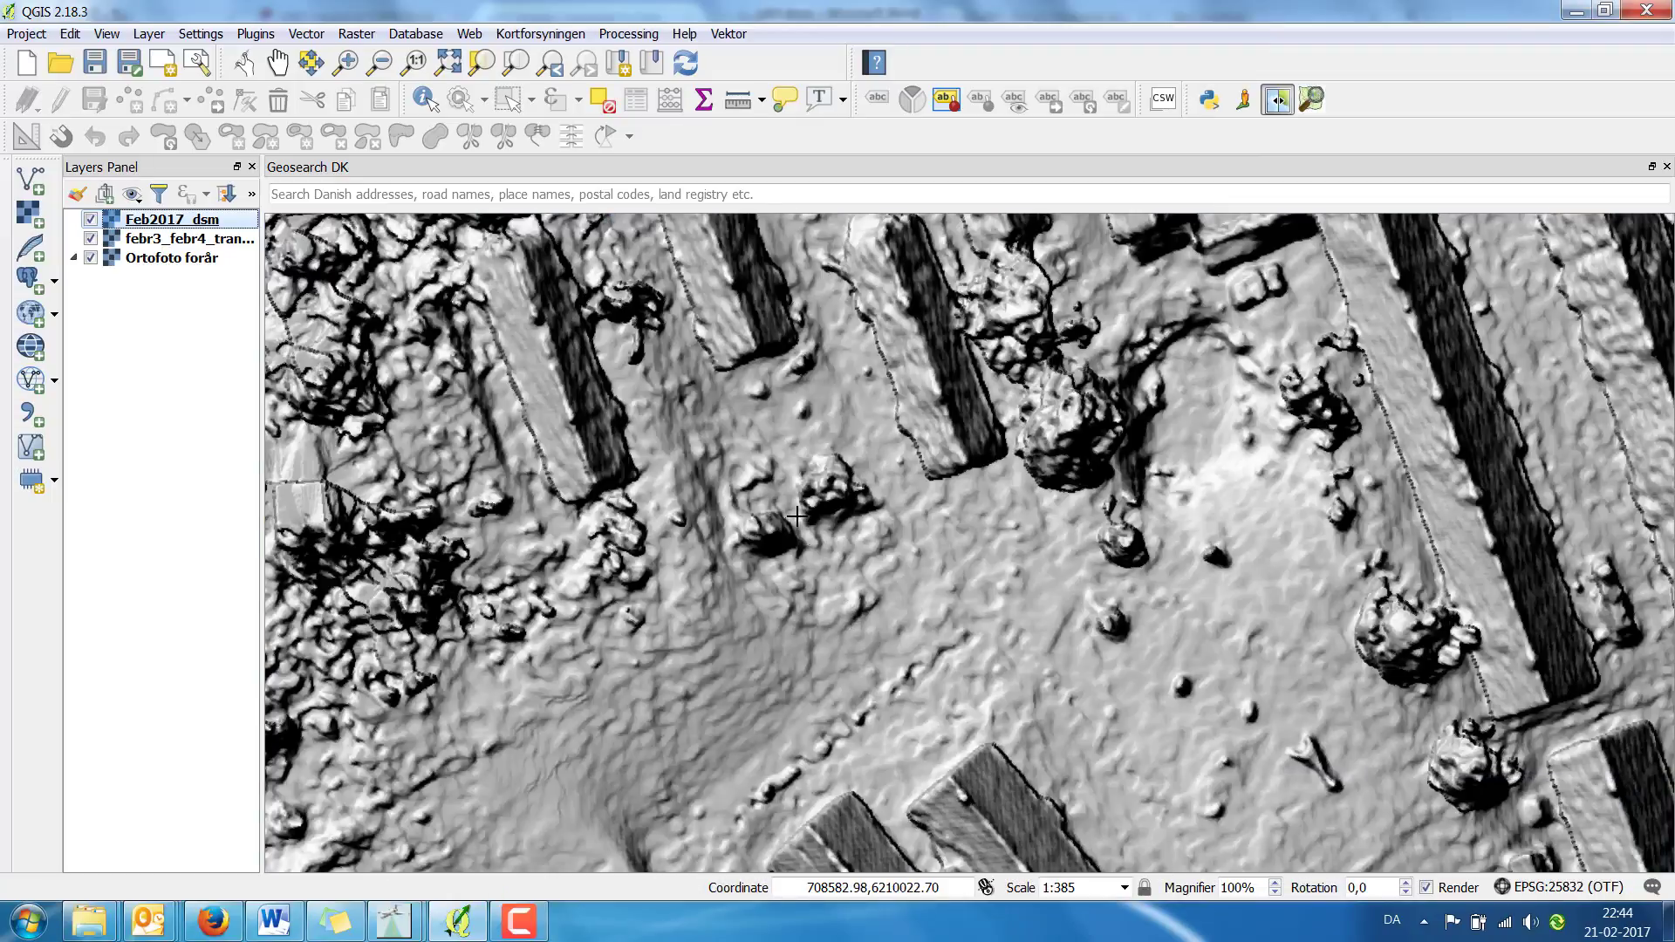
pyautogui.click(380, 63)
pyautogui.click(999, 624)
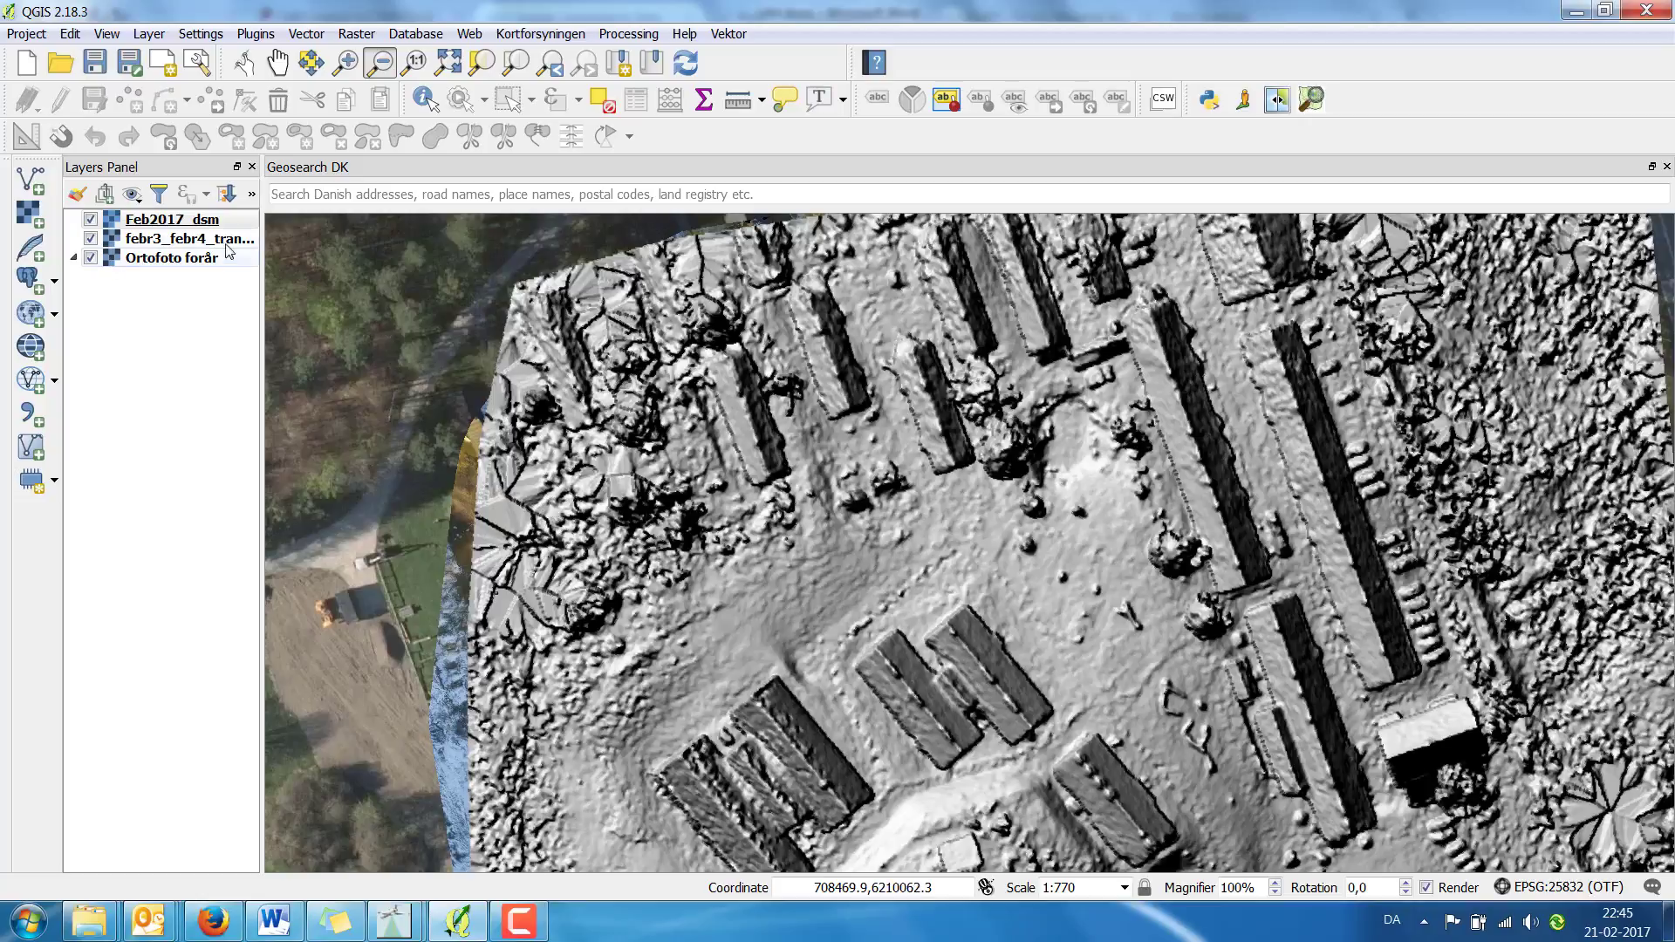
pyautogui.moveTo(209, 232); pyautogui.dragTo(209, 249)
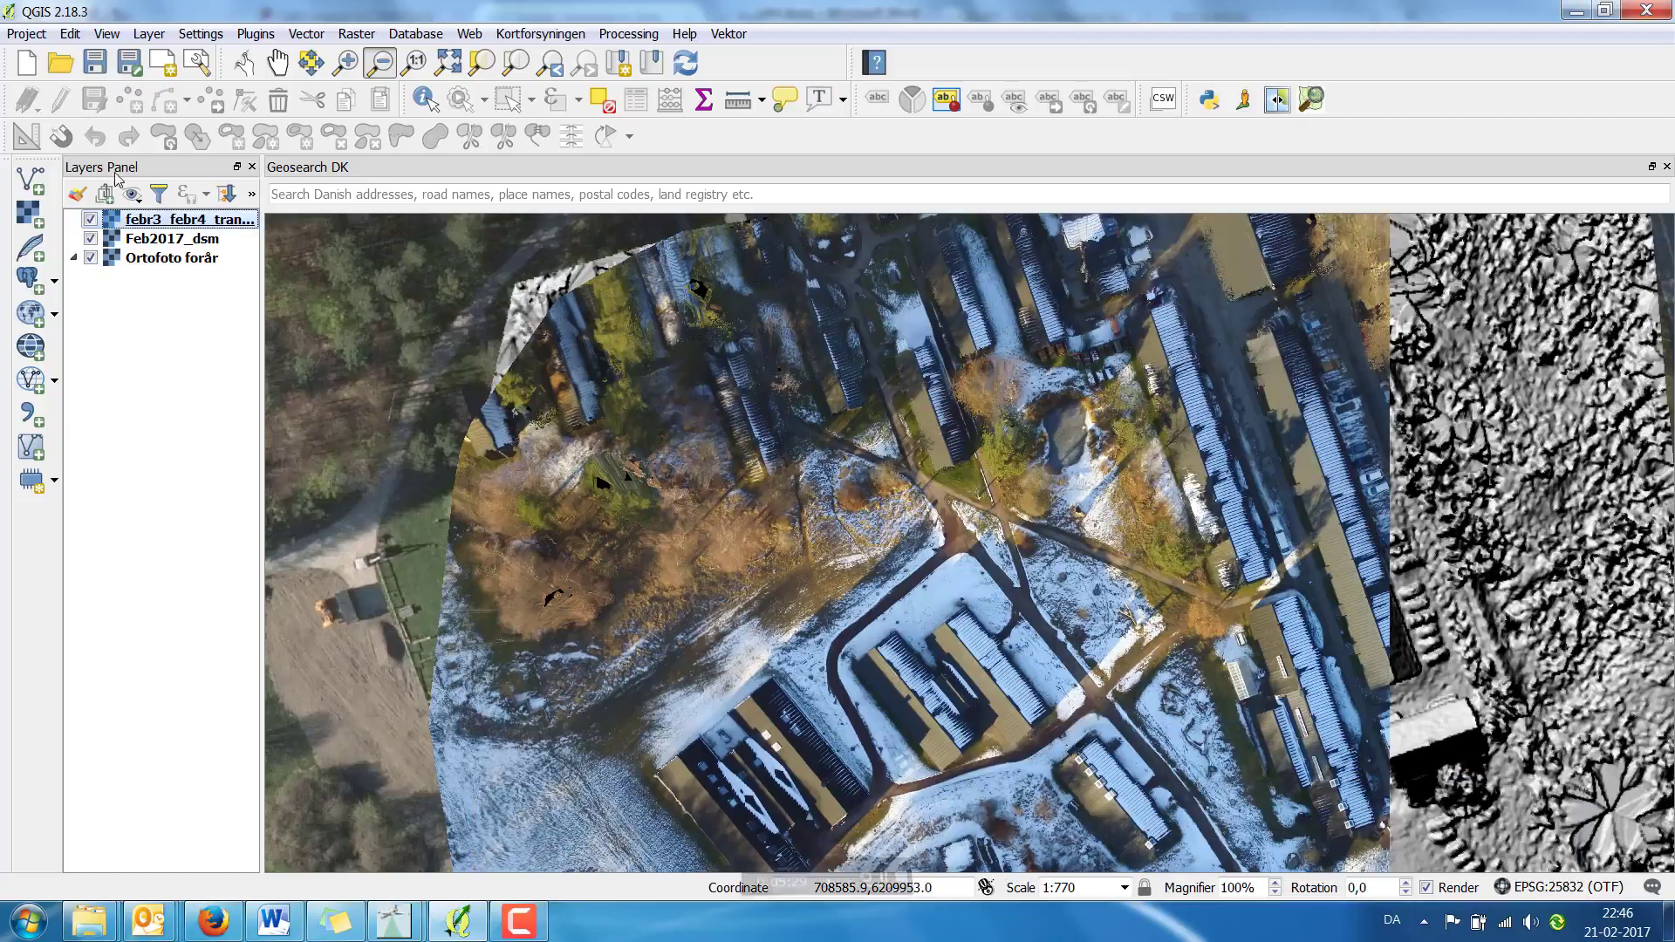
# Search 'prof' in the plugin manager, install Profile tool 3.7.1, and close the manager
pyautogui.click(268, 37)
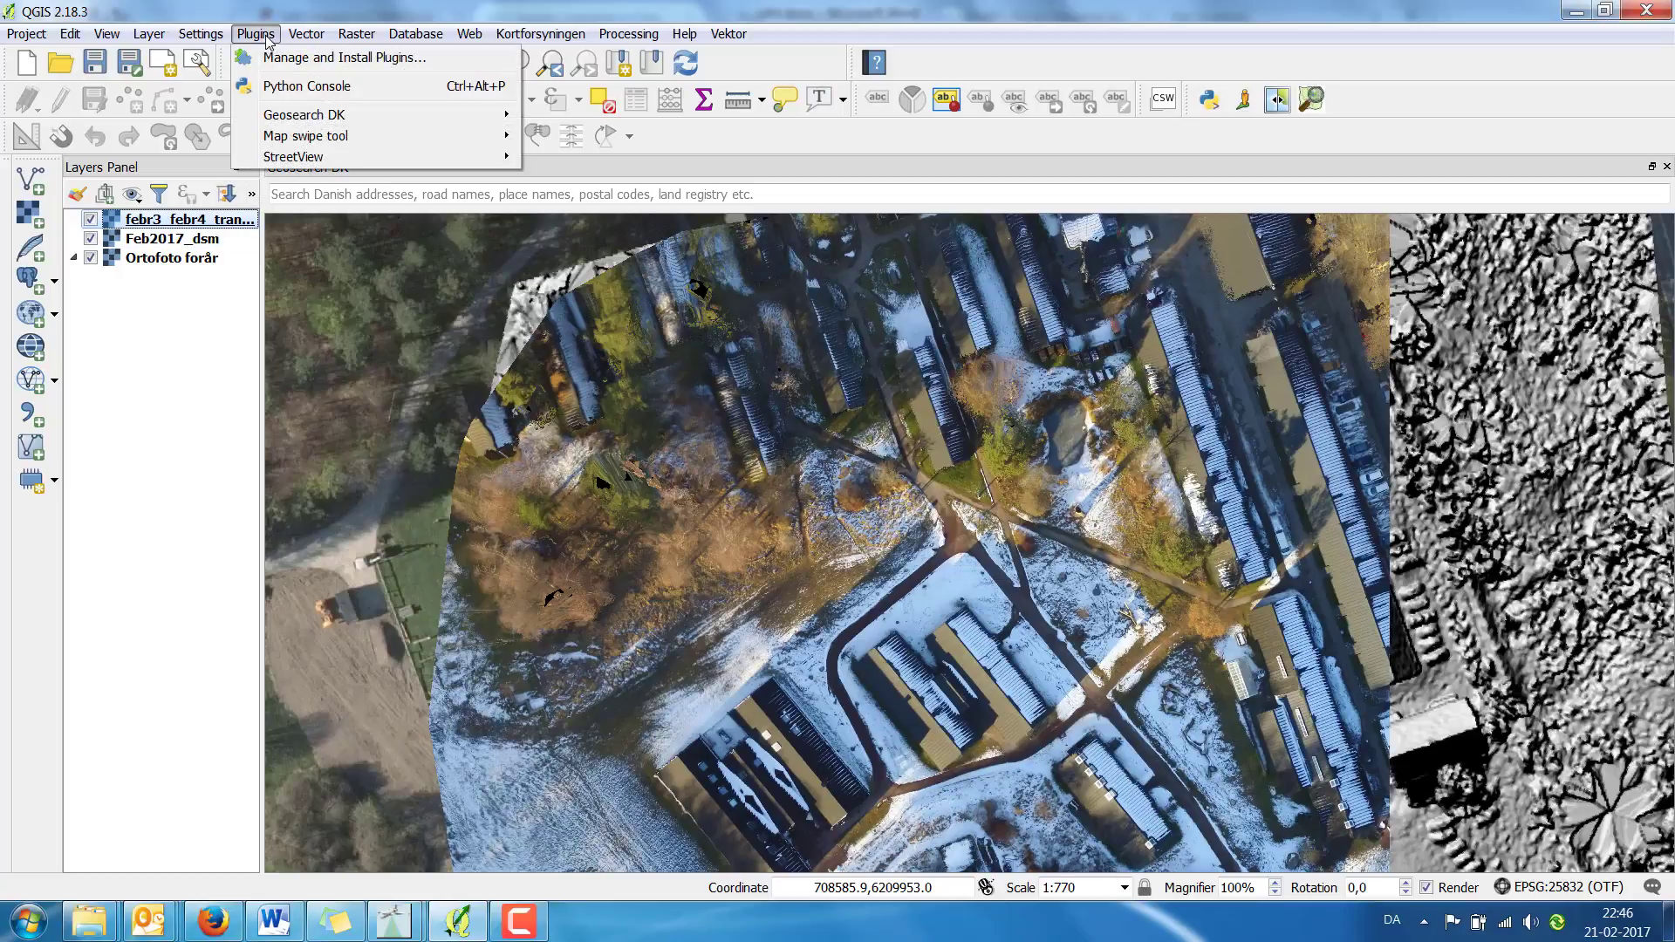
pyautogui.click(288, 61)
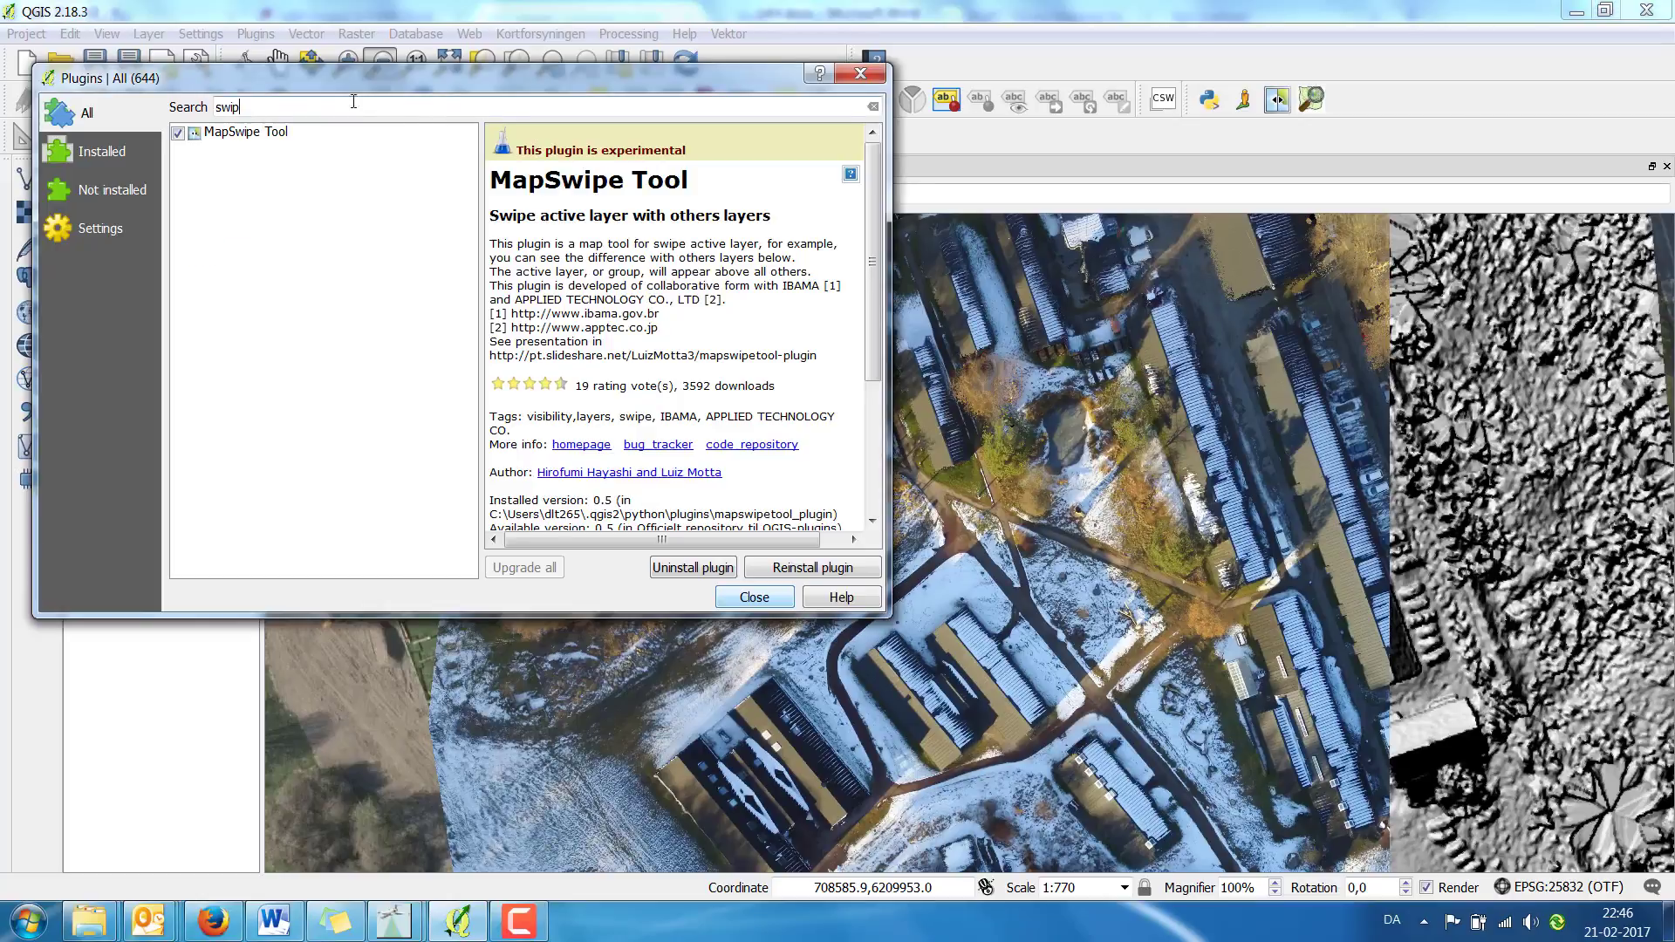
pyautogui.moveTo(346, 102); pyautogui.dragTo(158, 108)
pyautogui.write('profil')
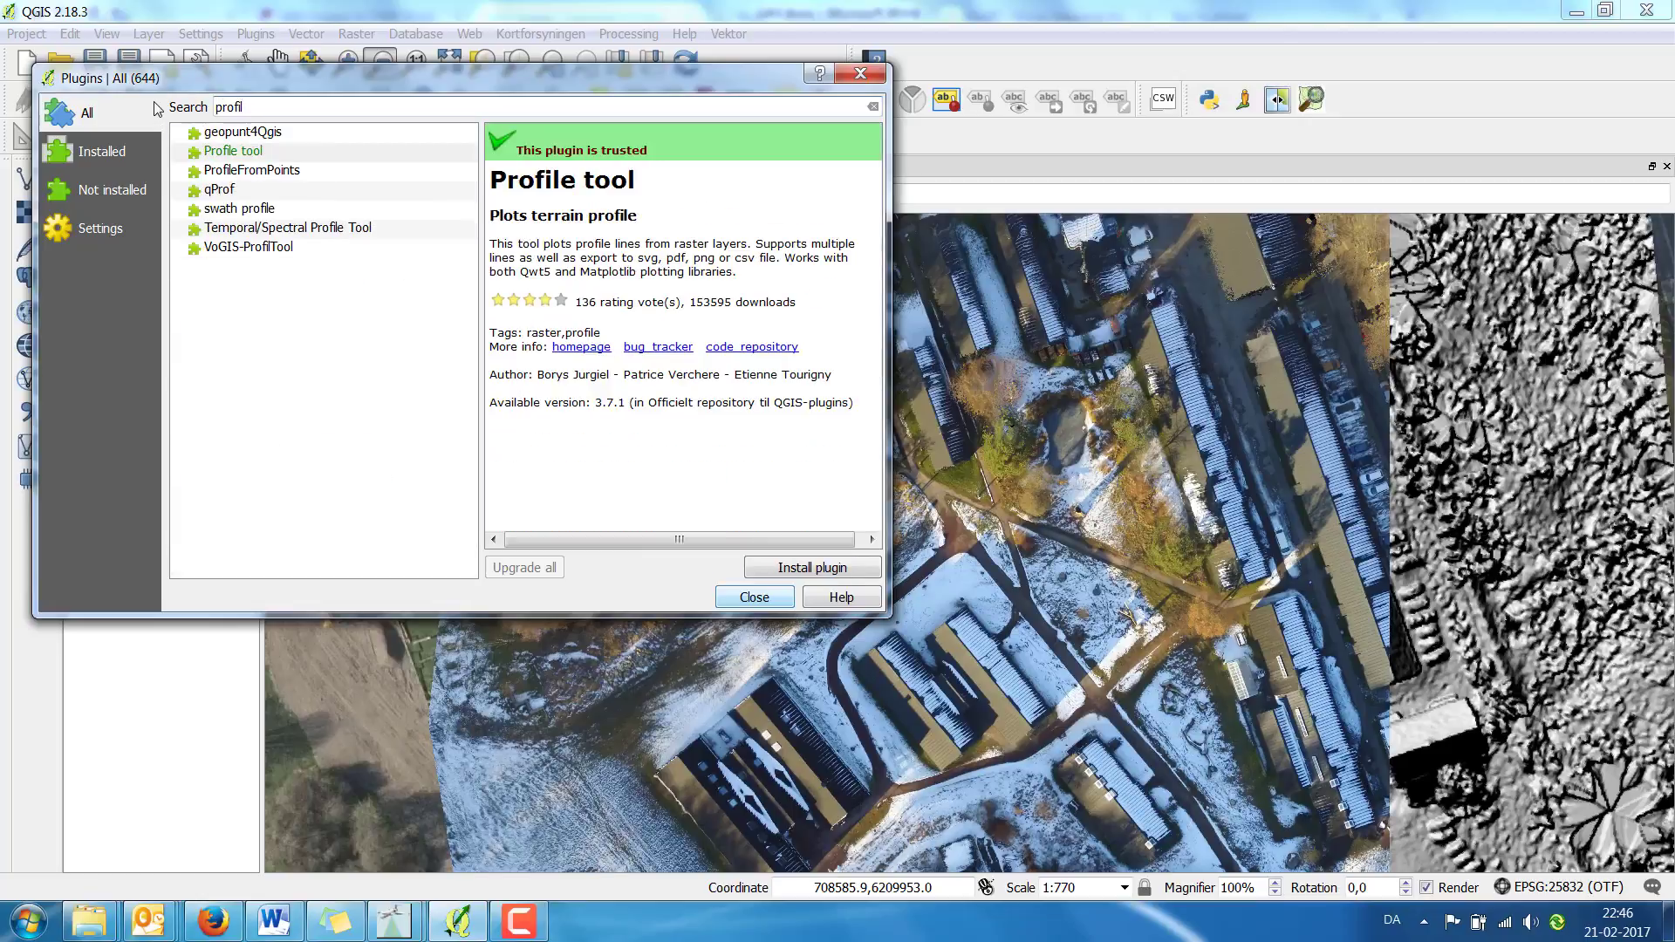
pyautogui.click(209, 154)
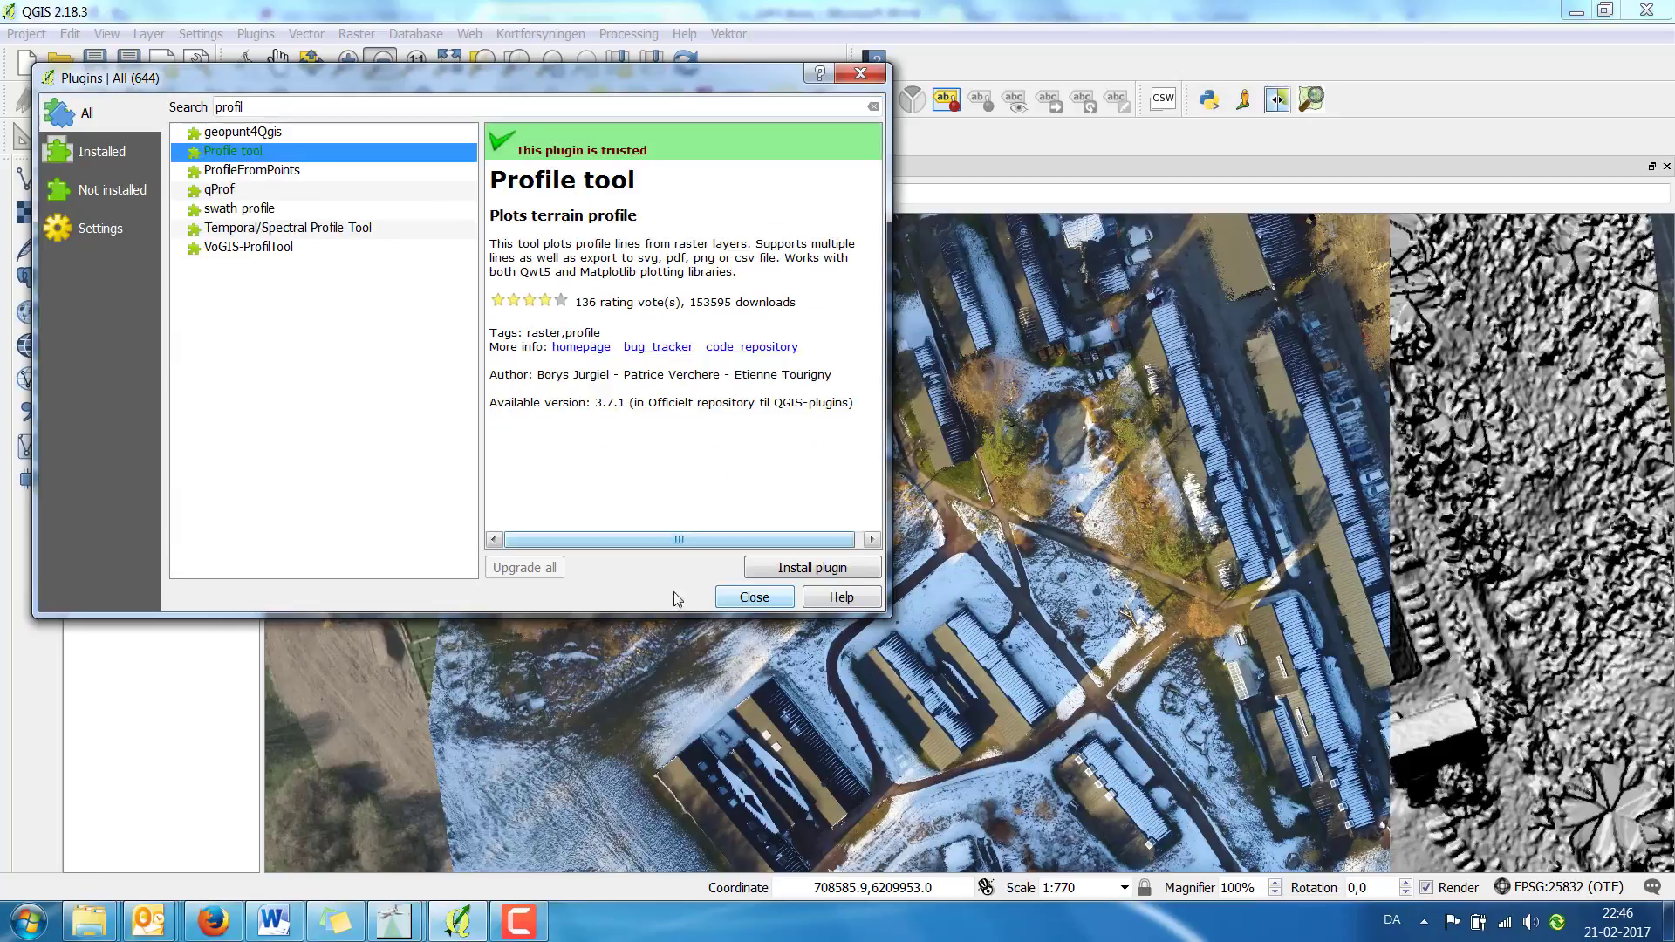
pyautogui.click(788, 569)
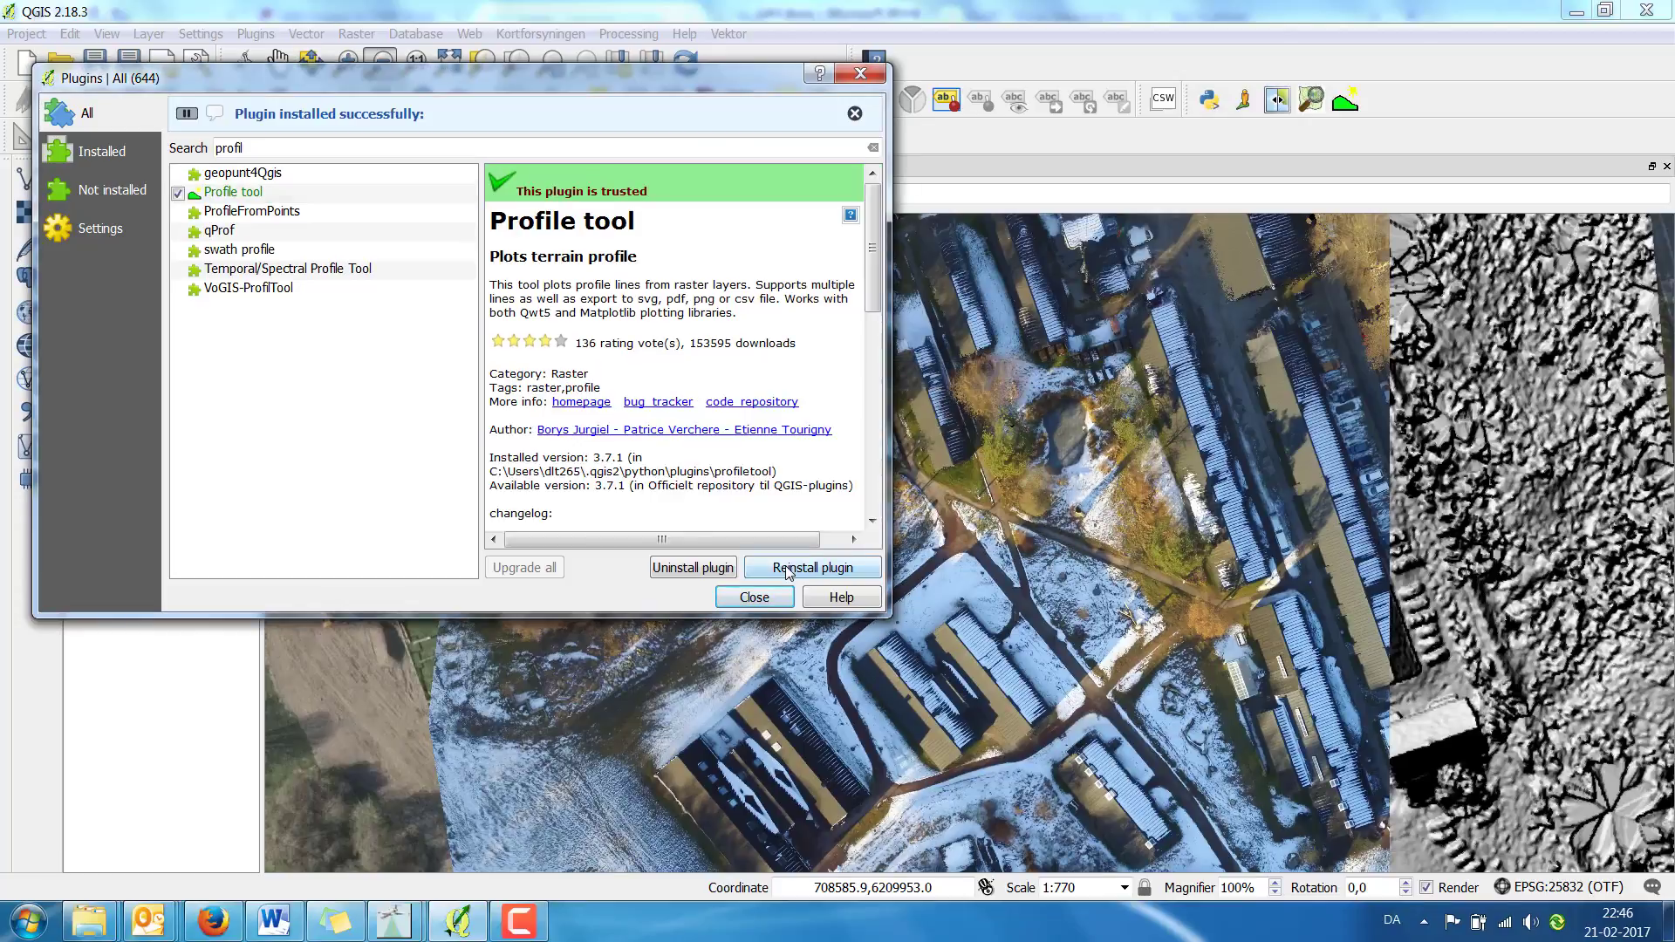
pyautogui.click(758, 598)
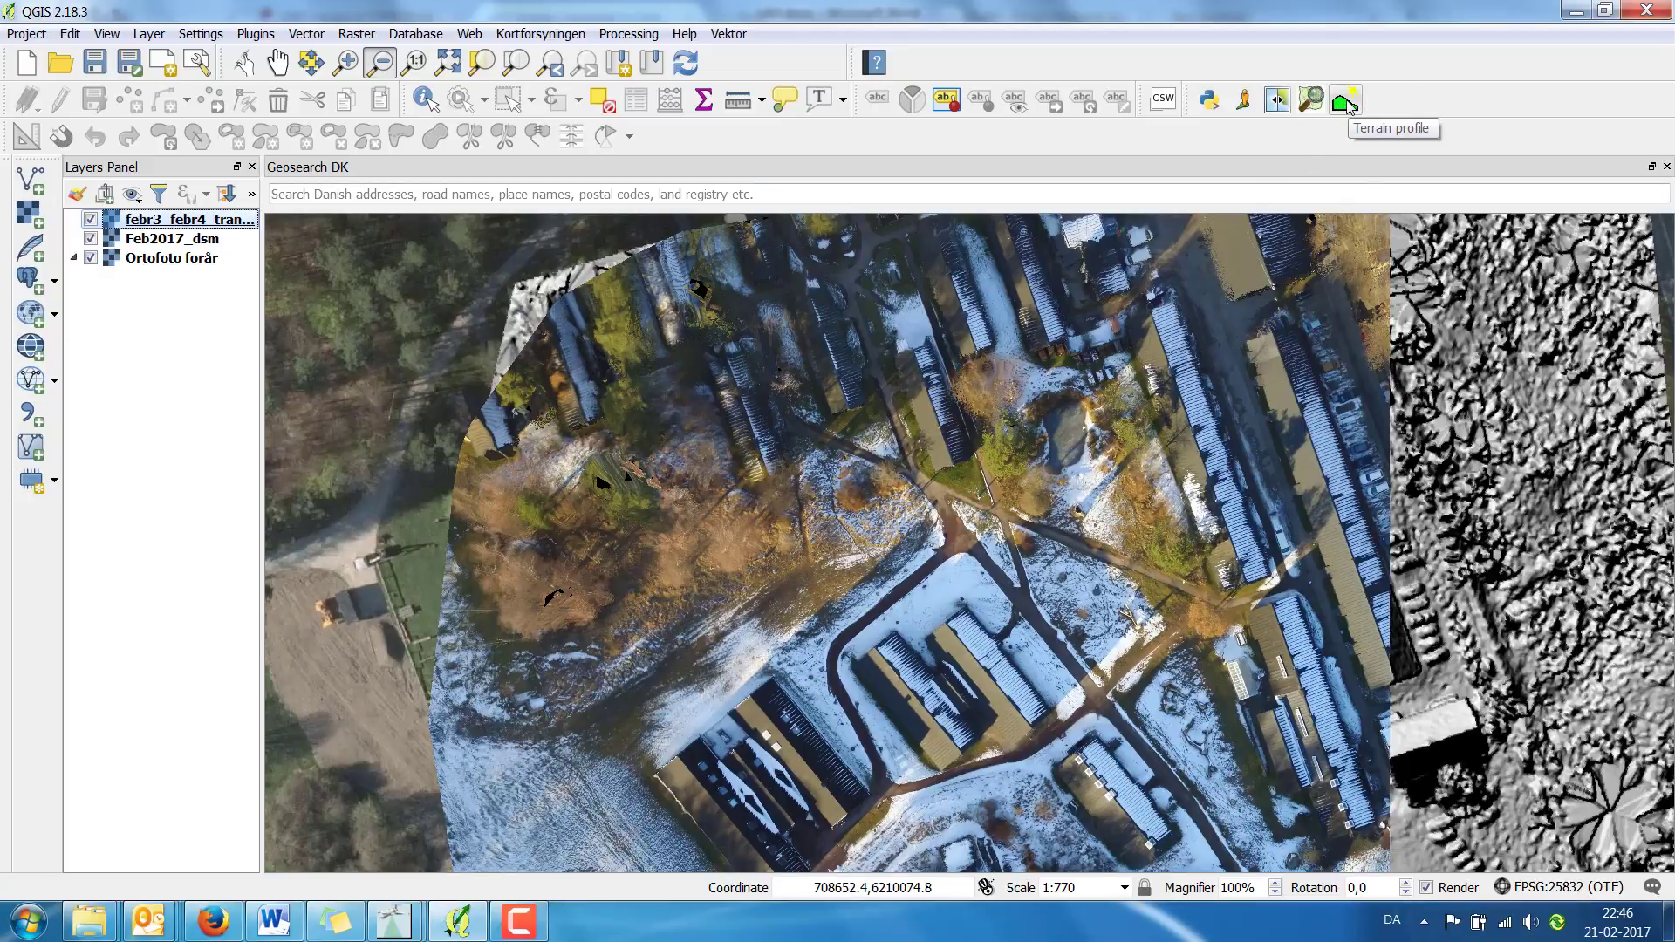
# With Feb2017_dsm active, draw a Profile Tool line across the southern buildings to plot elevations
pyautogui.click(194, 241)
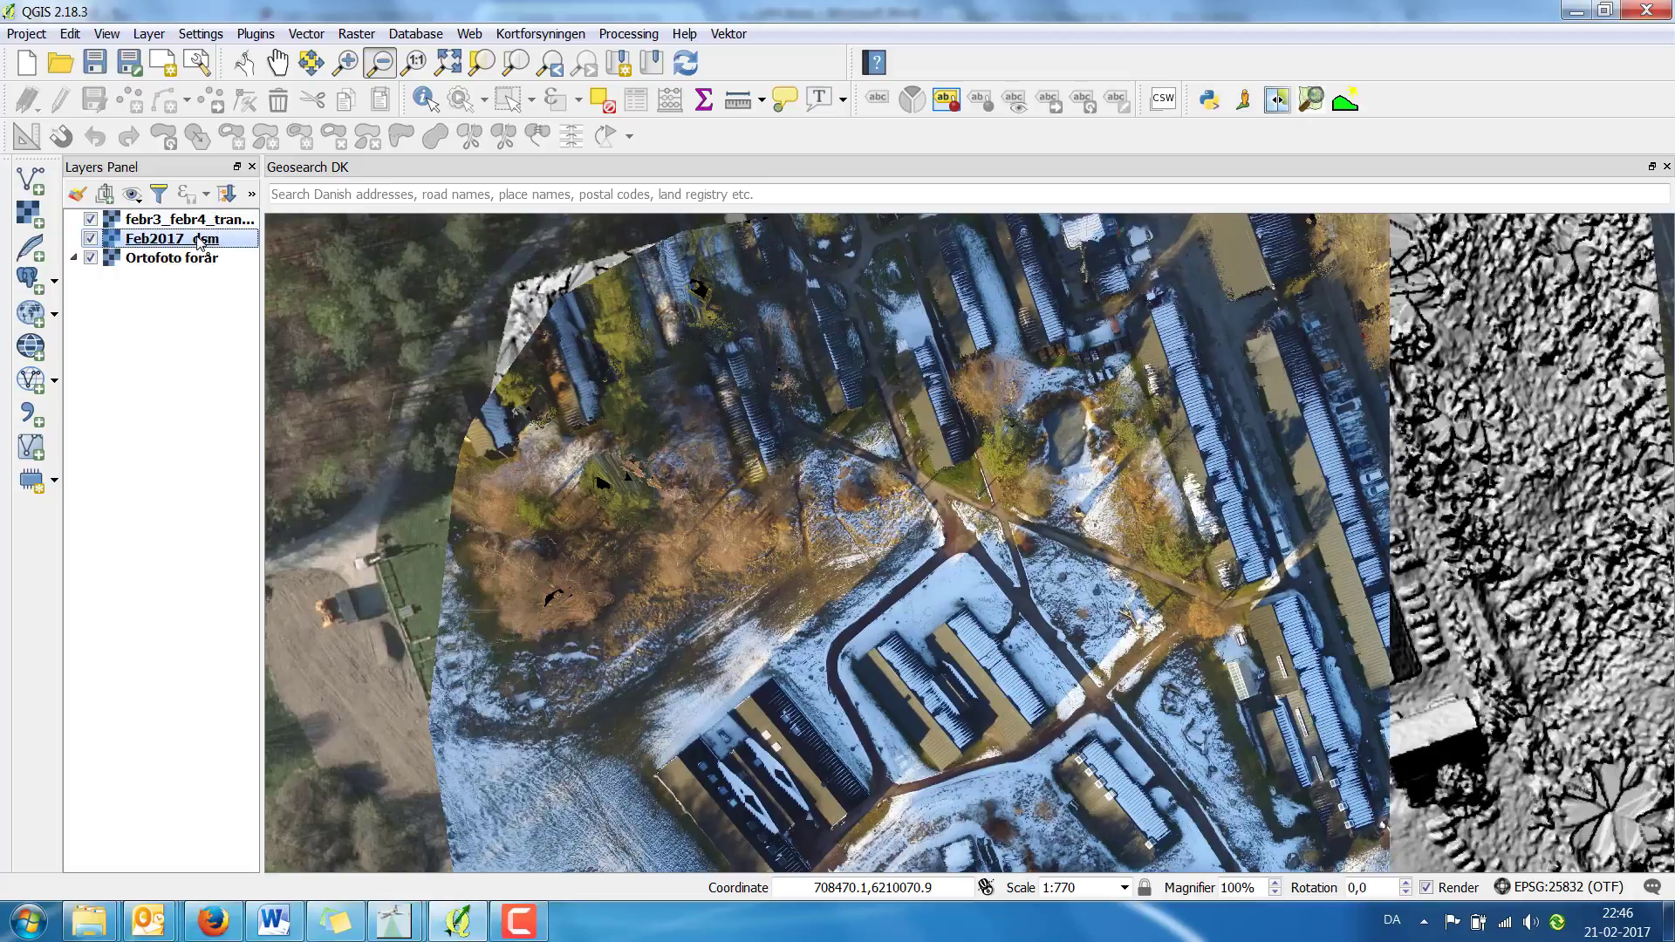
pyautogui.moveTo(197, 246)
pyautogui.mouseDown()
pyautogui.moveTo(219, 288)
pyautogui.moveTo(219, 245)
pyautogui.mouseUp()
pyautogui.click(1343, 102)
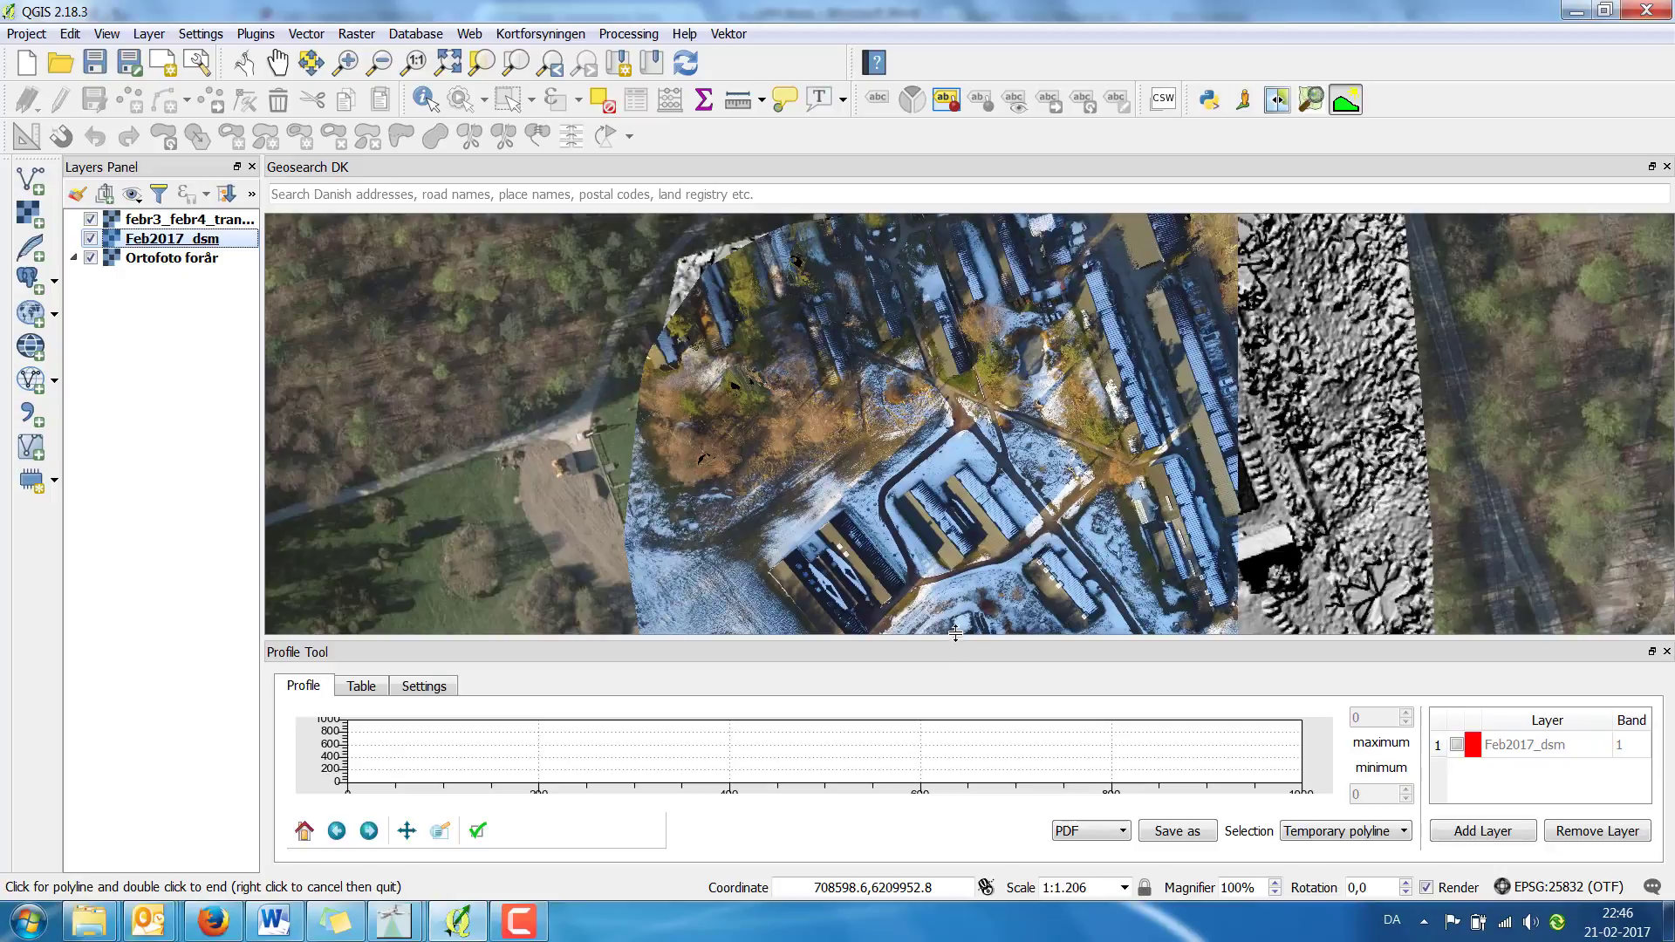
pyautogui.moveTo(957, 630); pyautogui.dragTo(957, 588)
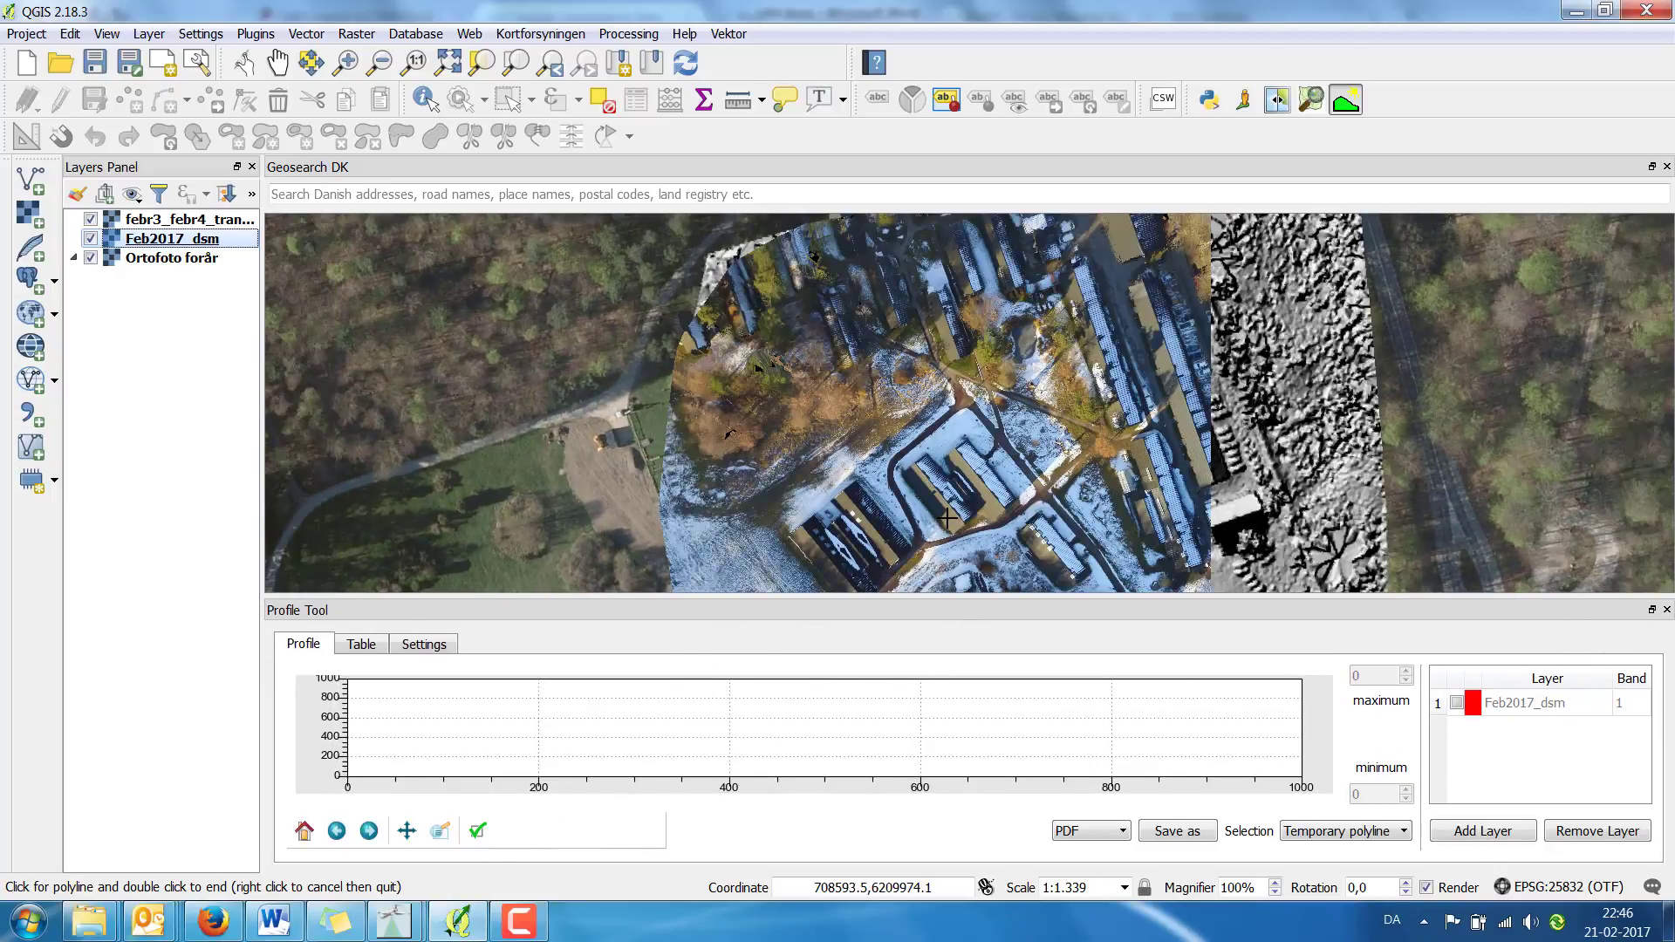
pyautogui.click(761, 581)
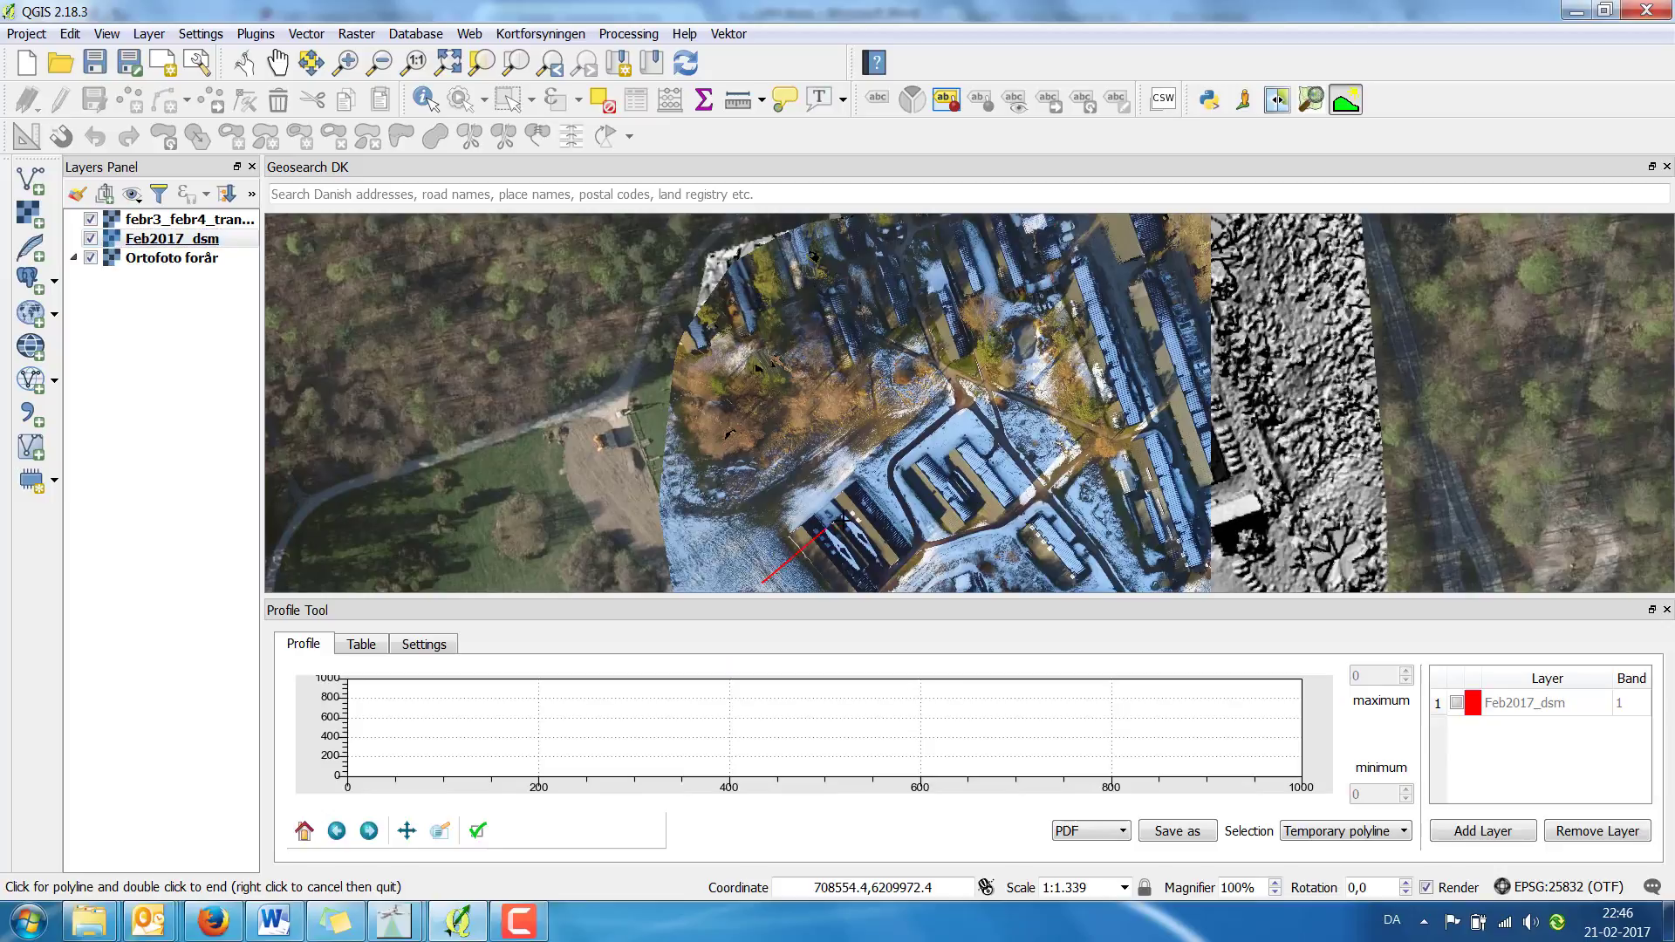
pyautogui.doubleClick(1022, 447)
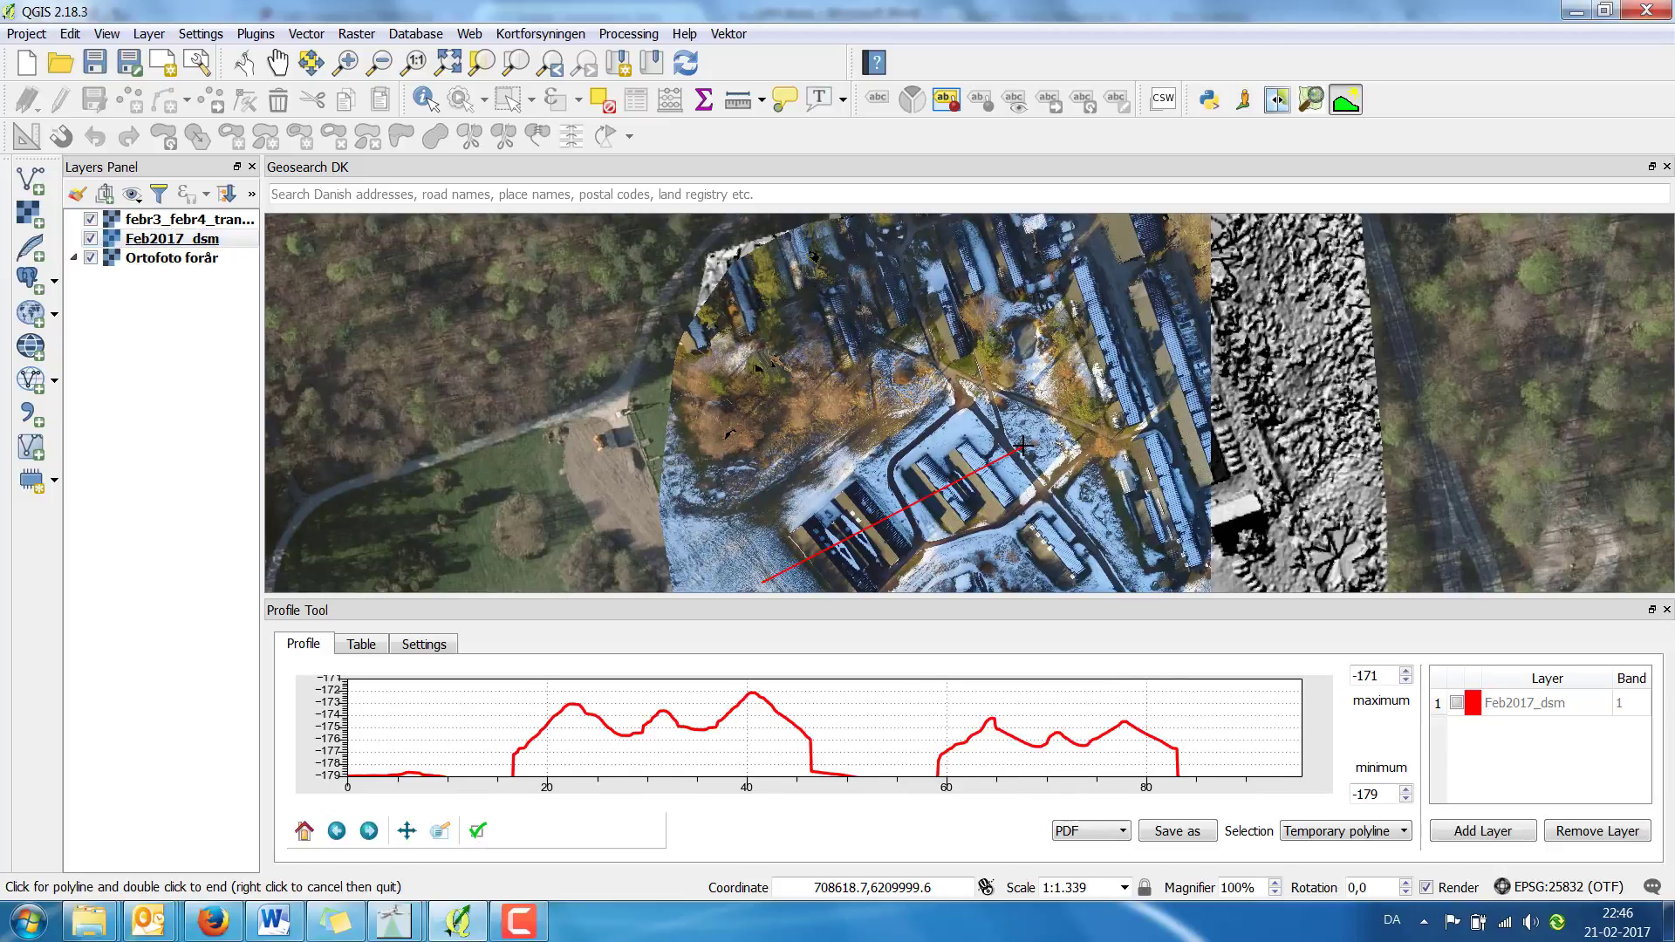